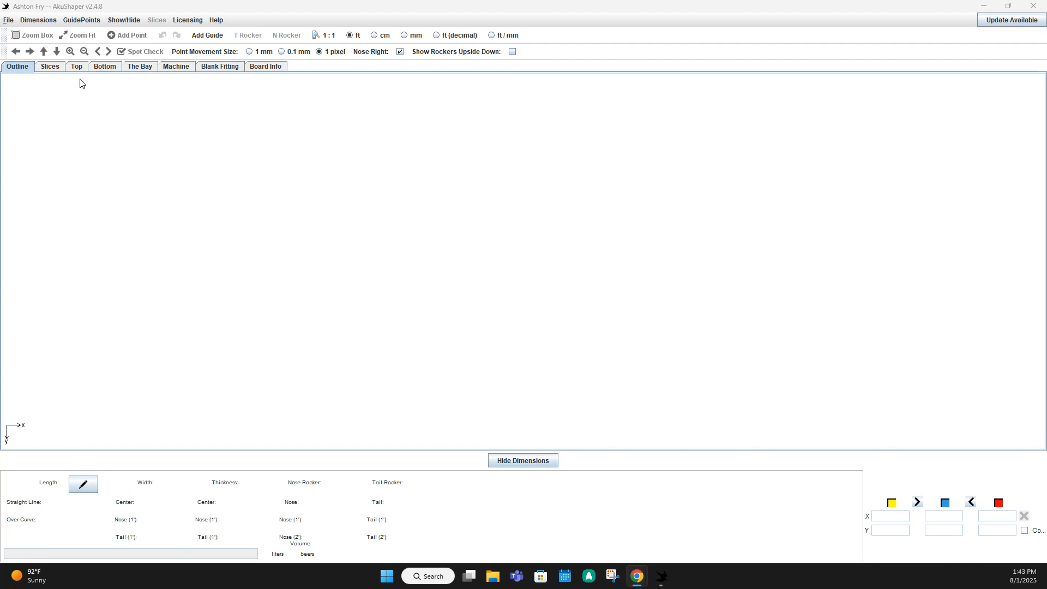
Create a new board from the 6' 0" Shortboard template
{"action": "left_click", "coordinate": [126, 10]}
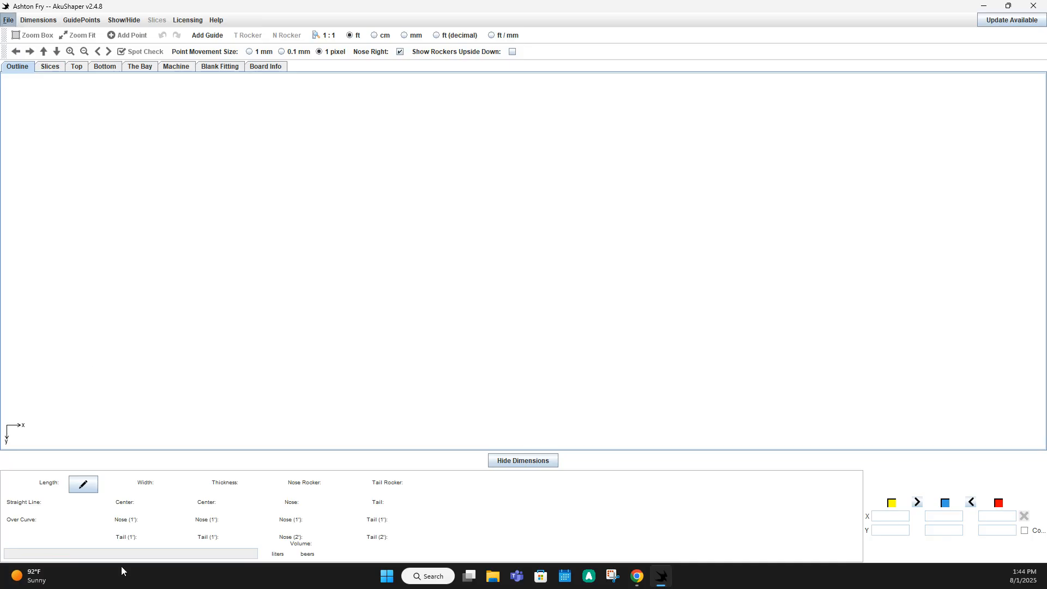
{"action": "left_click", "coordinate": [8, 21]}
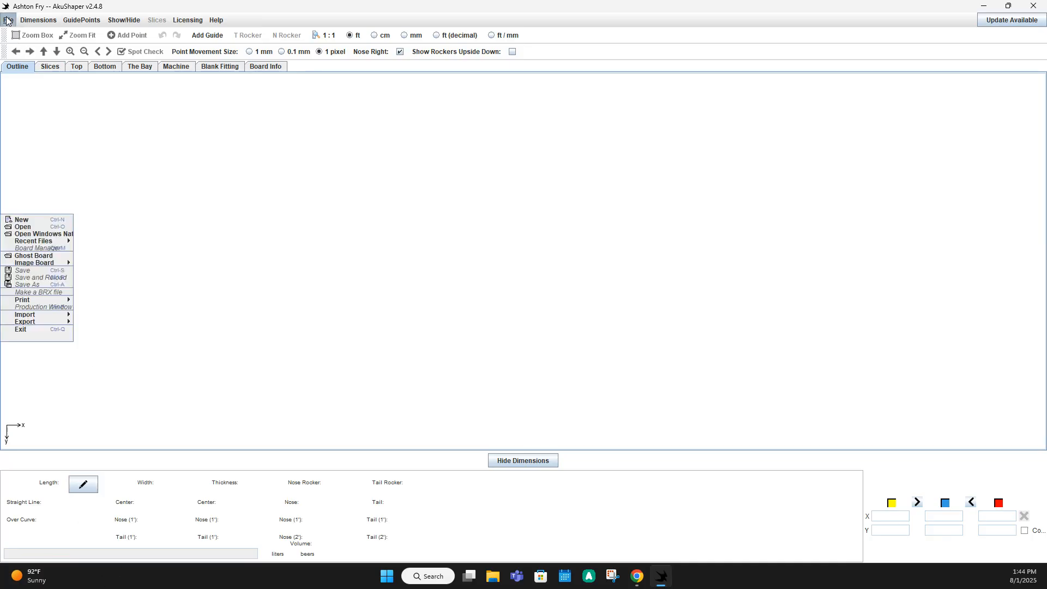
{"action": "left_click", "coordinate": [26, 223]}
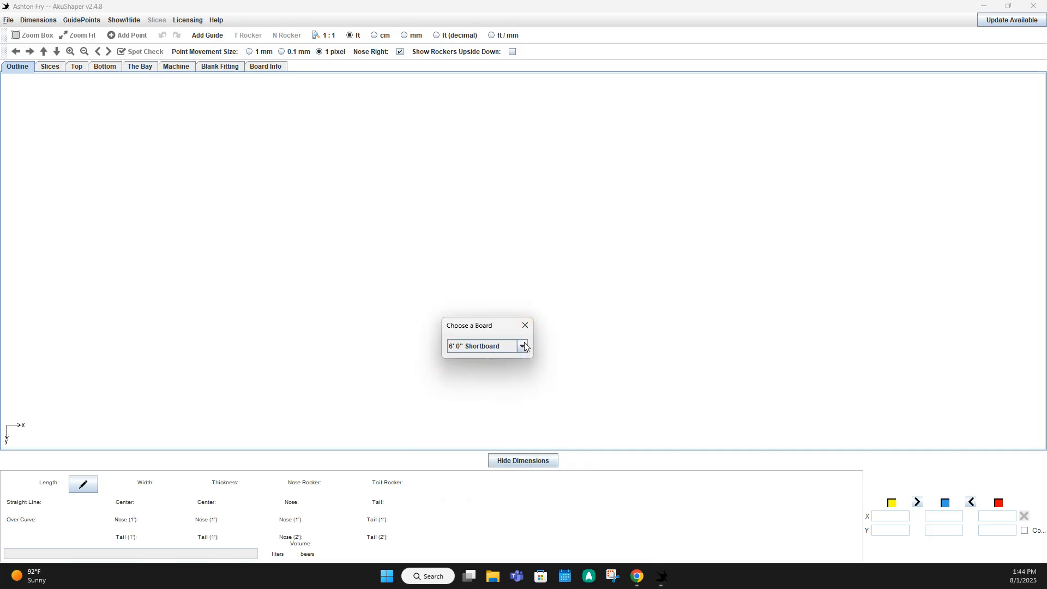
{"action": "left_click", "coordinate": [523, 346]}
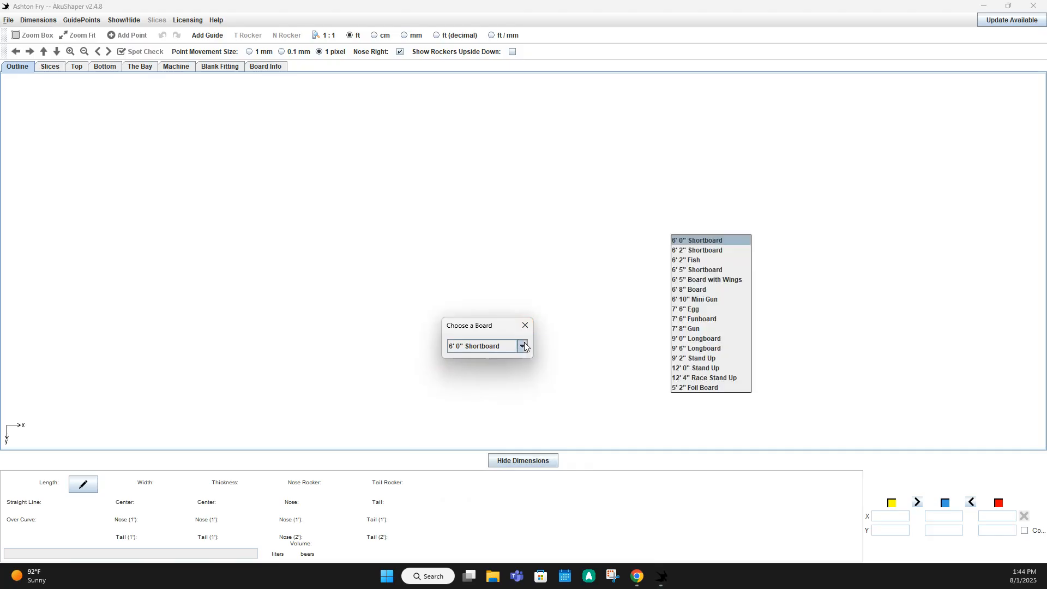
{"action": "left_click", "coordinate": [710, 245]}
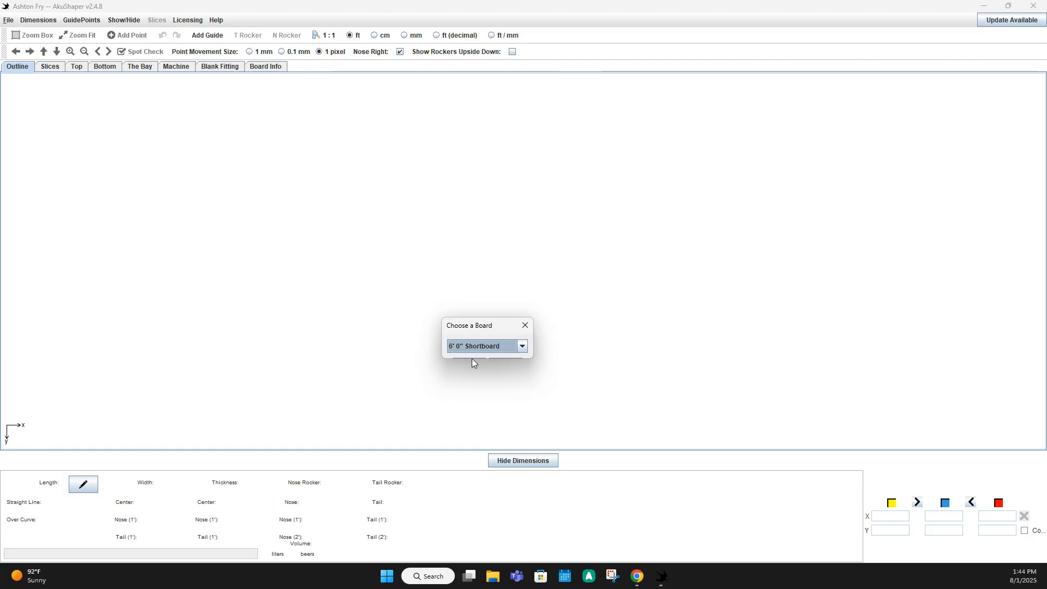
{"action": "key", "text": "Return"}
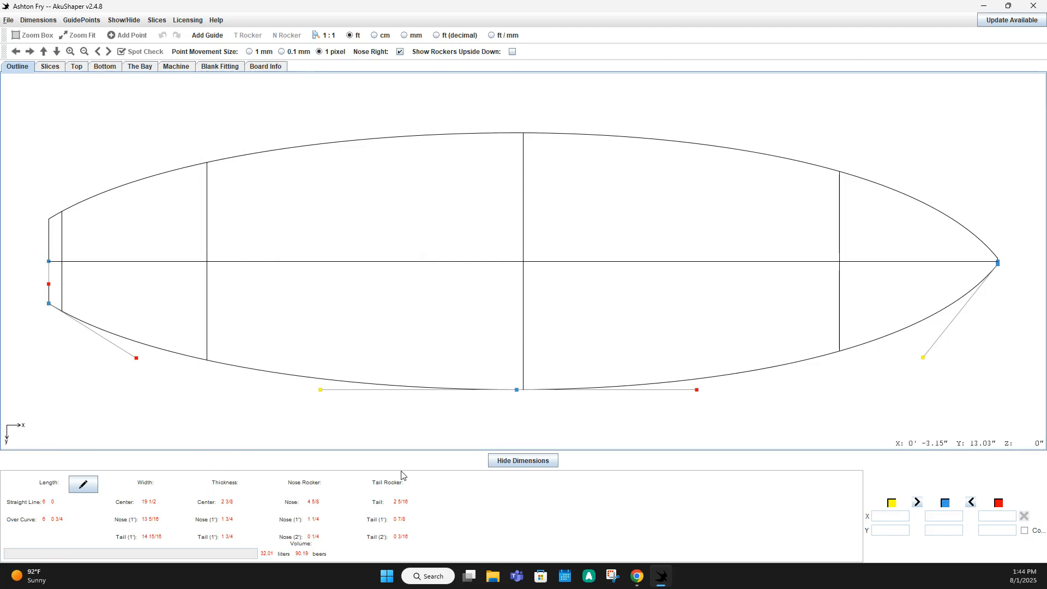
Set the board's center width to 20 in, keeping the straight-line length and thickness as they are
{"action": "left_click", "coordinate": [87, 486]}
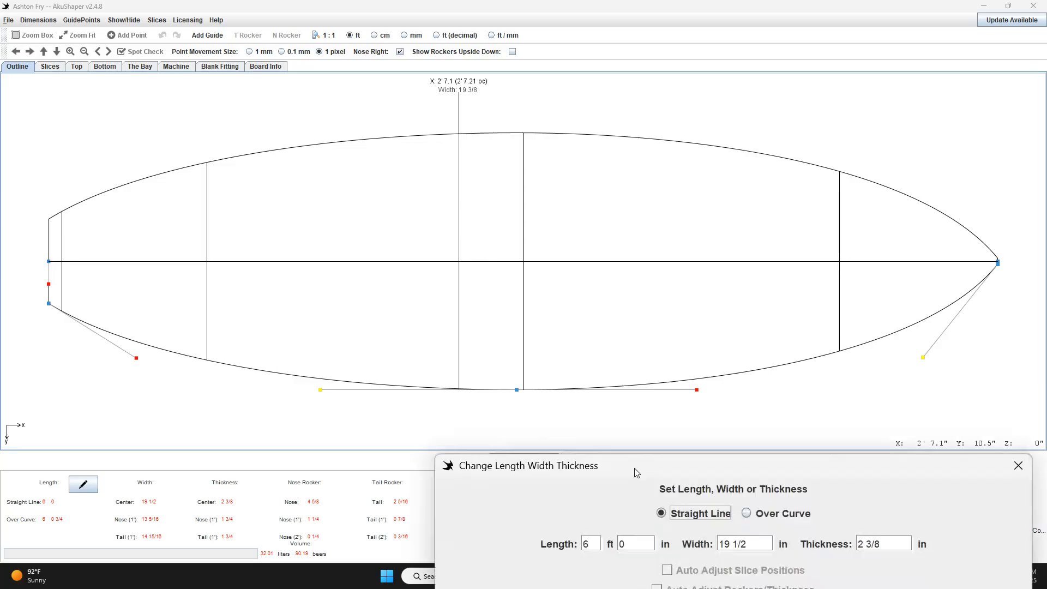
{"action": "left_click_drag", "start_coordinate": [633, 467], "coordinate": [456, 57]}
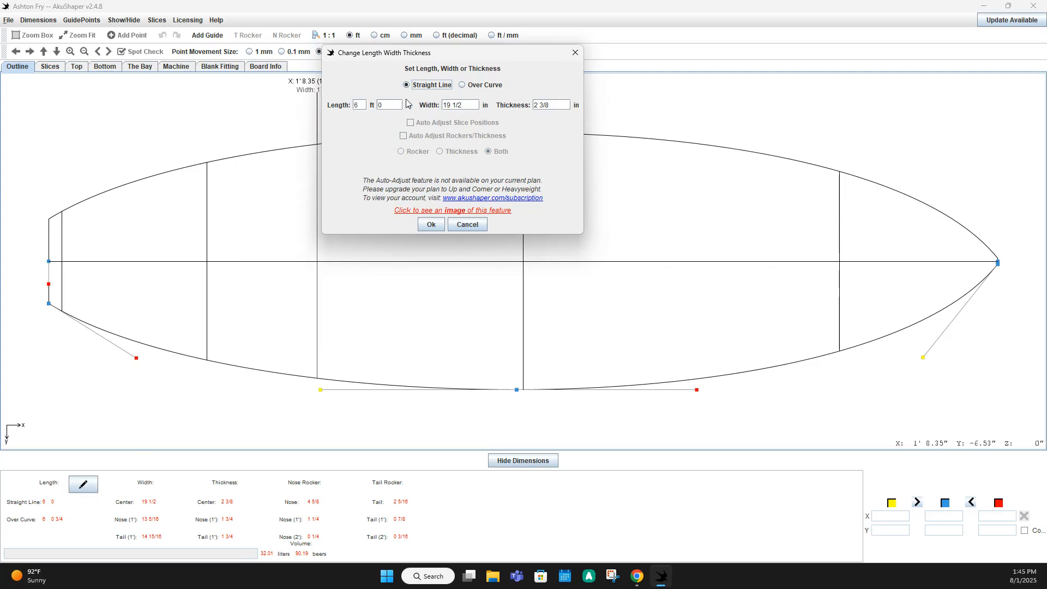
{"action": "left_click", "coordinate": [473, 107]}
{"action": "key", "text": "ctrl+a"}
{"action": "key", "text": "BackSpace"}
{"action": "left_click", "coordinate": [430, 225]}
{"action": "left_click", "coordinate": [437, 226]}
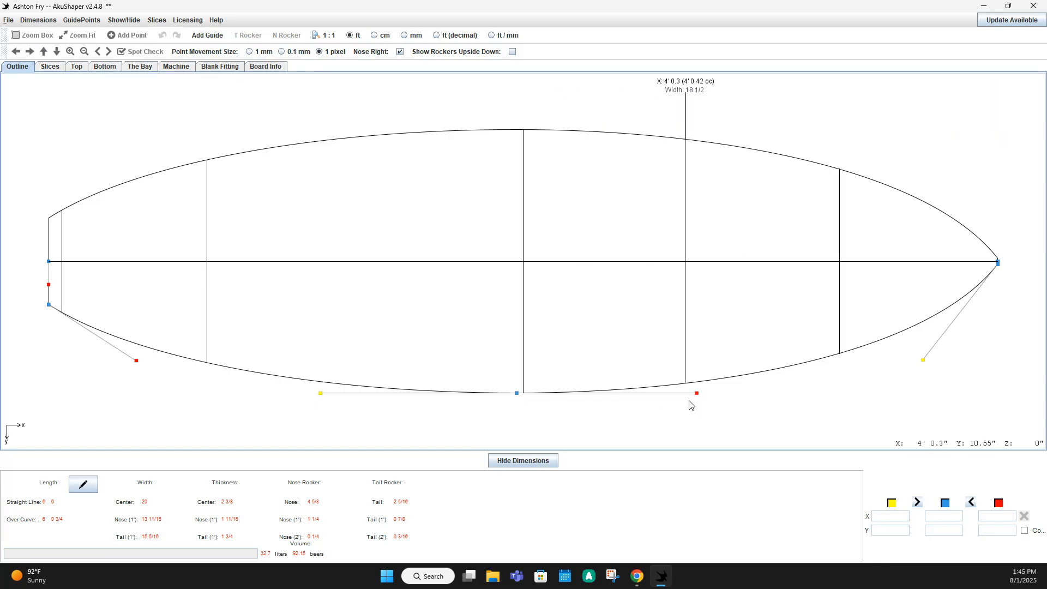
Widen the nose outline by moving the nose point's yellow tangent handle outward to a Y of about 11 1/16 in
{"action": "left_click", "coordinate": [922, 360]}
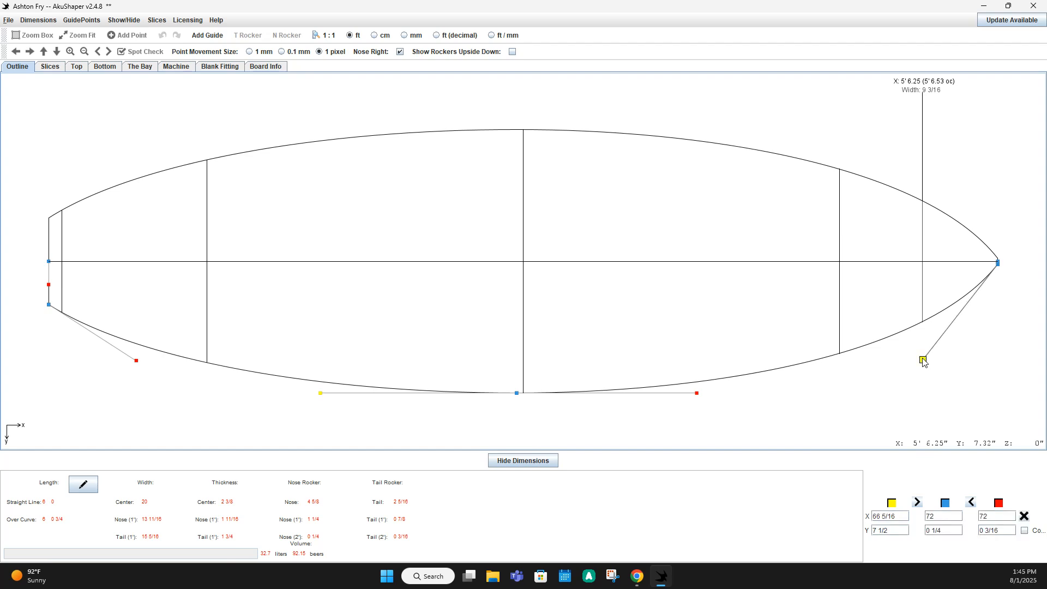
{"action": "left_click_drag", "start_coordinate": [924, 360], "coordinate": [923, 362]}
{"action": "key", "text": "Down"}
{"action": "key", "text": "Down"}
{"action": "key", "text": "Down"}
{"action": "key", "text": "Down"}
{"action": "key", "text": "Down"}
{"action": "key", "text": "Down"}
{"action": "key", "text": "Down"}
{"action": "key", "text": "Down"}
{"action": "key", "text": "Down"}
{"action": "key", "text": "Down"}
{"action": "key", "text": "Down"}
{"action": "key", "text": "Down"}
{"action": "key", "text": "Down"}
{"action": "key", "text": "Down"}
{"action": "key", "text": "Down"}
{"action": "key", "text": "Down"}
{"action": "key", "text": "Down"}
{"action": "key", "text": "Down"}
{"action": "key", "text": "Down"}
{"action": "key", "text": "Down"}
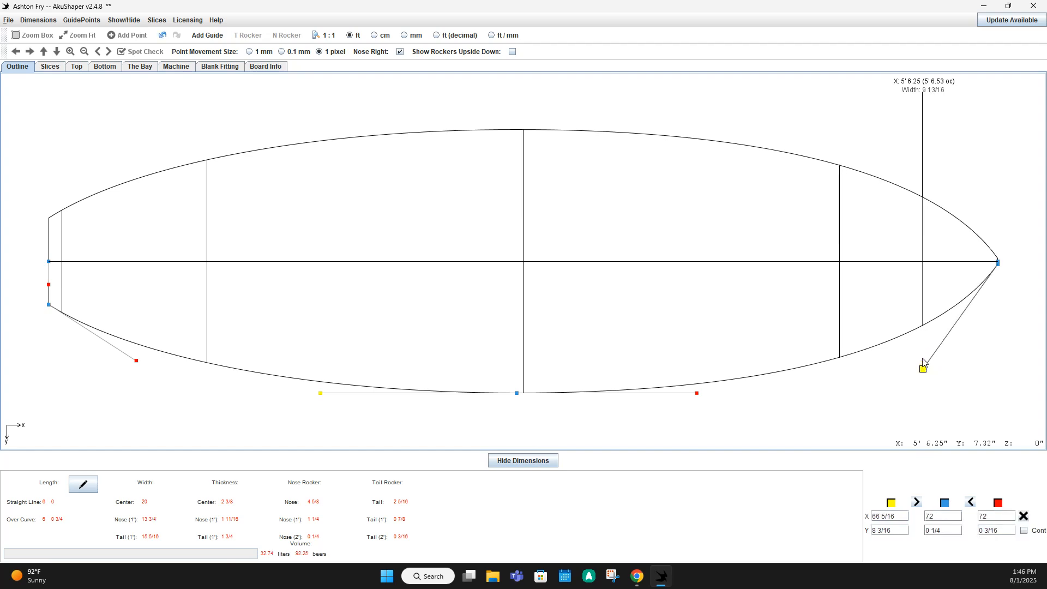
{"action": "key", "text": "Down"}
{"action": "key", "text": "Down"}
{"action": "key", "text": "Down"}
{"action": "key", "text": "Down"}
{"action": "key", "text": "Down"}
{"action": "key", "text": "Down"}
{"action": "key", "text": "Down"}
{"action": "key", "text": "Down"}
{"action": "key", "text": "Down"}
{"action": "key", "text": "Down"}
{"action": "key", "text": "Down"}
{"action": "key", "text": "Down"}
{"action": "key", "text": "Down"}
{"action": "key", "text": "Down"}
{"action": "key", "text": "Down"}
{"action": "key", "text": "Down"}
{"action": "key", "text": "Down"}
{"action": "key", "text": "Down"}
{"action": "key", "text": "Down"}
{"action": "key", "text": "Down"}
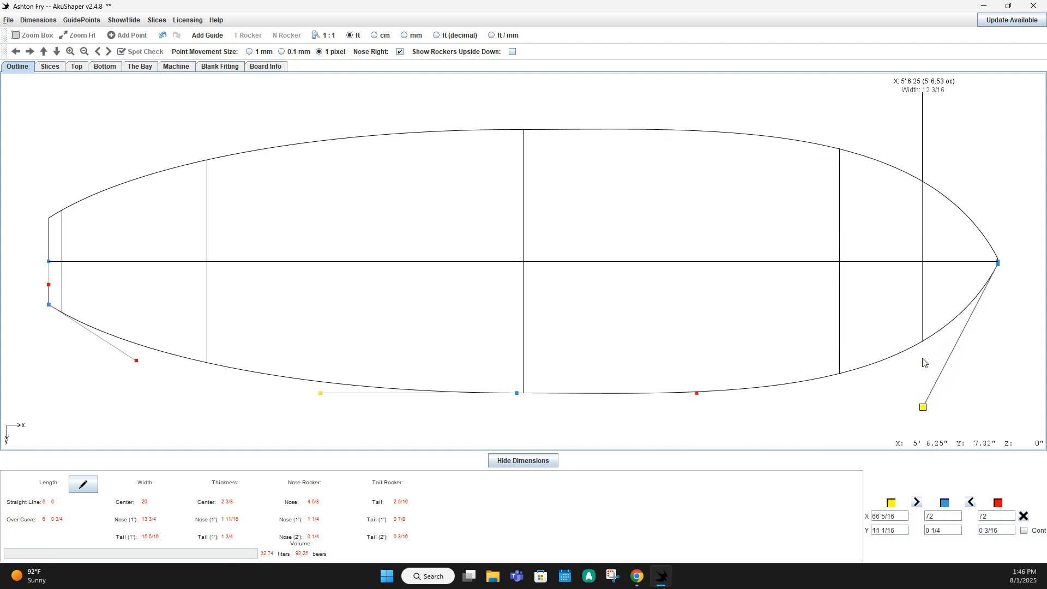
Narrow the nose outline by moving the same tangent handle back toward the centerline, to a Y of about 8 1/16 in
{"action": "key", "text": "Up"}
{"action": "key", "text": "Up"}
{"action": "key", "text": "Up"}
{"action": "key", "text": "Up"}
{"action": "key", "text": "Up"}
{"action": "key", "text": "Up"}
{"action": "key", "text": "Up"}
{"action": "key", "text": "Up"}
{"action": "key", "text": "Up"}
{"action": "key", "text": "Up"}
{"action": "key", "text": "Up"}
{"action": "key", "text": "Up"}
{"action": "key", "text": "Up"}
{"action": "key", "text": "Up"}
{"action": "key", "text": "Up"}
{"action": "key", "text": "Up"}
{"action": "key", "text": "Up"}
{"action": "key", "text": "Up"}
{"action": "key", "text": "Up"}
{"action": "key", "text": "Up"}
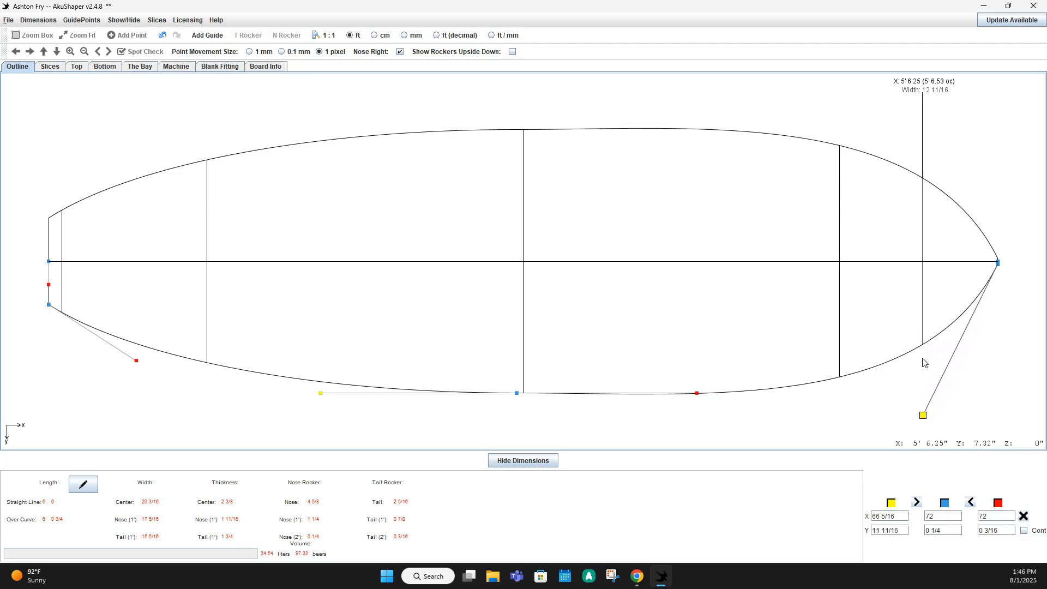
{"action": "key", "text": "Up"}
{"action": "key", "text": "Up"}
{"action": "key", "text": "Up"}
{"action": "key", "text": "Up"}
{"action": "key", "text": "Up"}
{"action": "key", "text": "Up"}
{"action": "key", "text": "Up"}
{"action": "key", "text": "Up"}
{"action": "key", "text": "Up"}
{"action": "key", "text": "Up"}
{"action": "key", "text": "Up"}
{"action": "key", "text": "Up"}
{"action": "key", "text": "Up"}
{"action": "key", "text": "Up"}
{"action": "key", "text": "Up"}
{"action": "key", "text": "Up"}
{"action": "key", "text": "Up"}
{"action": "key", "text": "Up"}
{"action": "key", "text": "Up"}
{"action": "key", "text": "Up"}
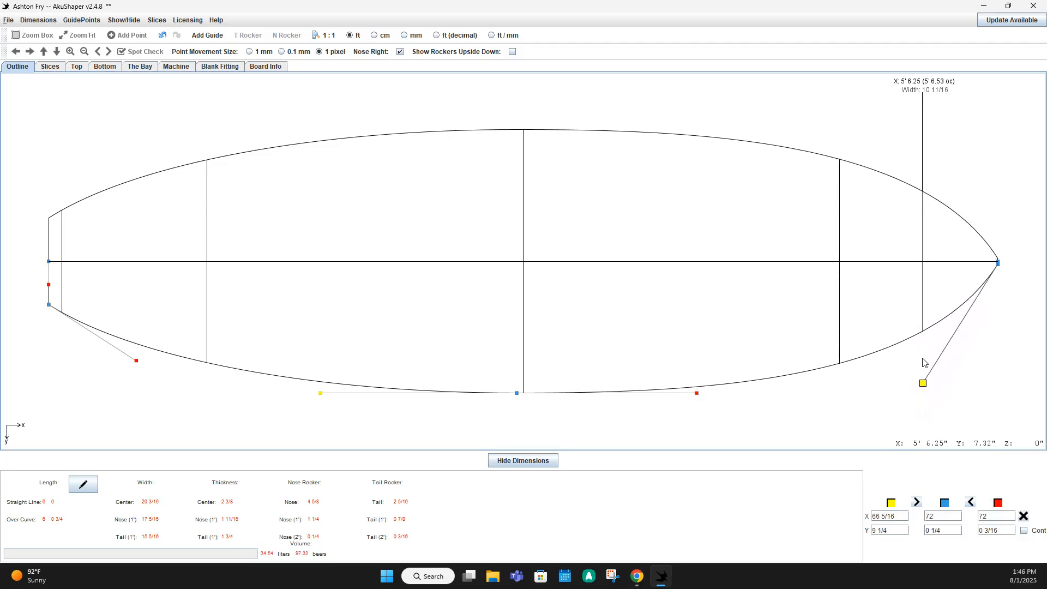
{"action": "key", "text": "Up"}
{"action": "key", "text": "Up"}
{"action": "key", "text": "Up"}
{"action": "key", "text": "Up"}
{"action": "key", "text": "Up"}
{"action": "key", "text": "Up"}
{"action": "key", "text": "Up"}
{"action": "key", "text": "Up"}
{"action": "key", "text": "Up"}
{"action": "key", "text": "Up"}
{"action": "key", "text": "Up"}
{"action": "key", "text": "Up"}
{"action": "key", "text": "Up"}
{"action": "key", "text": "Up"}
{"action": "key", "text": "Up"}
{"action": "key", "text": "Up"}
{"action": "key", "text": "Up"}
{"action": "key", "text": "Up"}
{"action": "key", "text": "Up"}
{"action": "key", "text": "Up"}
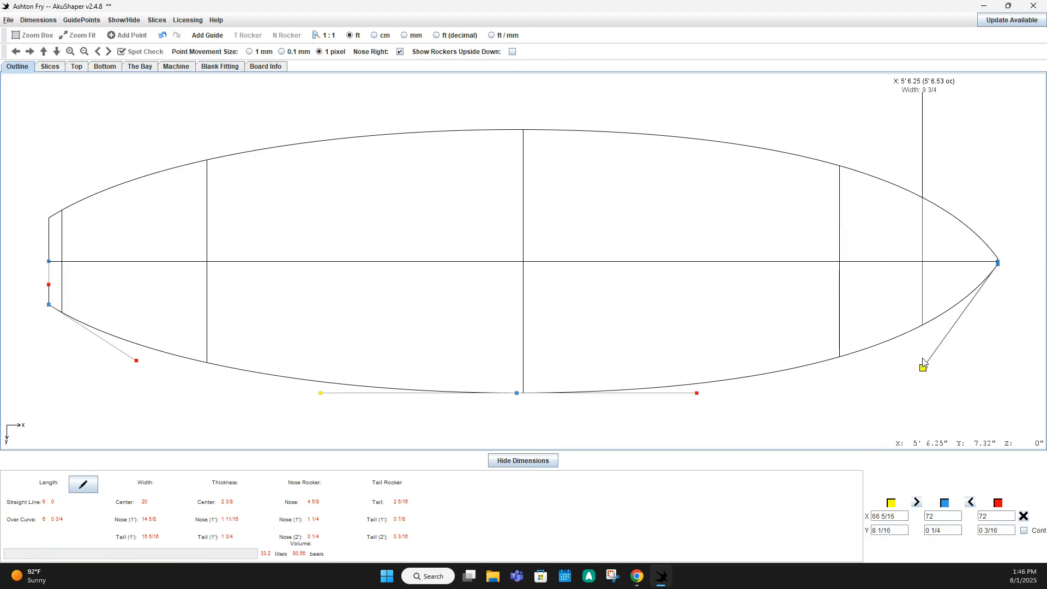
Fine-tune the nose curve by nudging its tangent handle outward and inward, leaving it at a Y of about 8 13/16 in
{"action": "key", "text": "Down"}
{"action": "key", "text": "Down"}
{"action": "key", "text": "Down"}
{"action": "key", "text": "Down"}
{"action": "key", "text": "Down"}
{"action": "key", "text": "Down"}
{"action": "key", "text": "Down"}
{"action": "key", "text": "Down"}
{"action": "key", "text": "Down"}
{"action": "key", "text": "Down"}
{"action": "key", "text": "Down"}
{"action": "key", "text": "Down"}
{"action": "key", "text": "Down"}
{"action": "key", "text": "Down"}
{"action": "key", "text": "Down"}
{"action": "key", "text": "Down"}
{"action": "key", "text": "Down"}
{"action": "key", "text": "Down"}
{"action": "key", "text": "Down"}
{"action": "key", "text": "Down"}
{"action": "key", "text": "Up"}
{"action": "key", "text": "Up"}
{"action": "key", "text": "Up"}
{"action": "key", "text": "Up"}
{"action": "key", "text": "Up"}
{"action": "key", "text": "Up"}
{"action": "key", "text": "Up"}
{"action": "key", "text": "Up"}
{"action": "key", "text": "Up"}
{"action": "key", "text": "Up"}
{"action": "key", "text": "Up"}
{"action": "key", "text": "Up"}
{"action": "key", "text": "Up"}
{"action": "key", "text": "Up"}
{"action": "key", "text": "Up"}
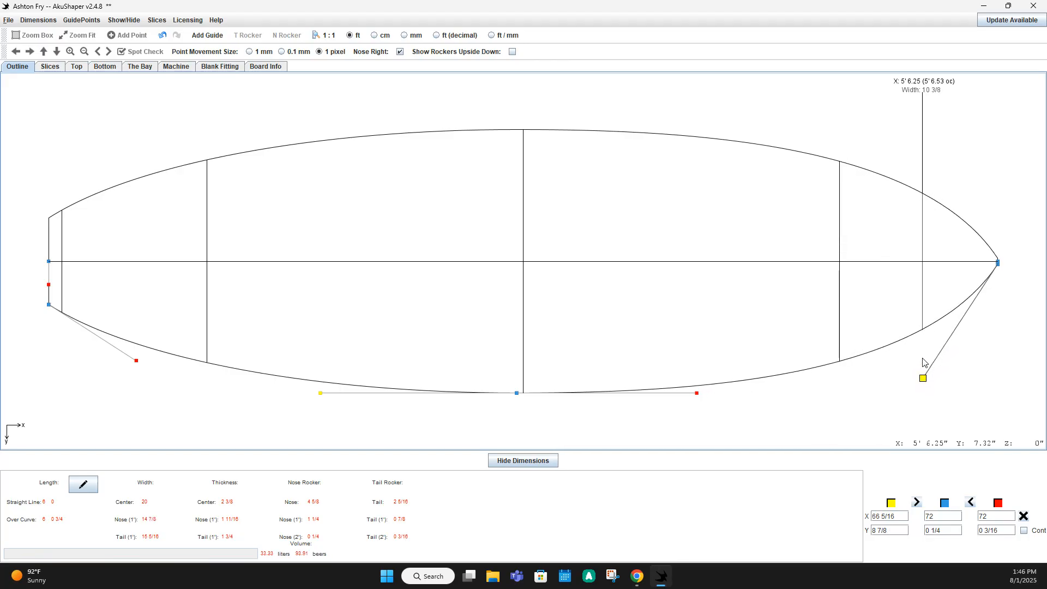
{"action": "key", "text": "Down"}
{"action": "key", "text": "Down"}
{"action": "key", "text": "Down"}
{"action": "key", "text": "Down"}
{"action": "key", "text": "Down"}
{"action": "key", "text": "Down"}
{"action": "key", "text": "Down"}
{"action": "key", "text": "Down"}
{"action": "key", "text": "Down"}
{"action": "key", "text": "Down"}
{"action": "key", "text": "Down"}
{"action": "key", "text": "Down"}
{"action": "key", "text": "Down"}
{"action": "key", "text": "Down"}
{"action": "key", "text": "Down"}
{"action": "key", "text": "Down"}
{"action": "key", "text": "Down"}
{"action": "key", "text": "Down"}
{"action": "key", "text": "Down"}
{"action": "key", "text": "Down"}
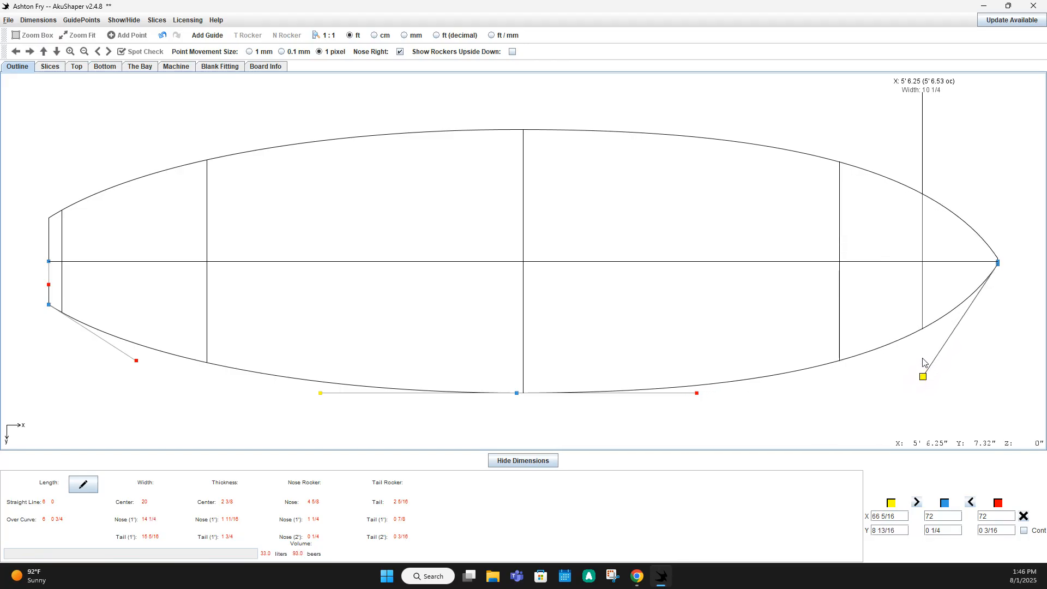
Round out the nose outline by moving the nose point's yellow tangent handle toward the tip, to an X of about 69 1/4 in
{"action": "key", "text": "Right"}
{"action": "key", "text": "Right"}
{"action": "key", "text": "Right"}
{"action": "key", "text": "Right"}
{"action": "key", "text": "Right"}
{"action": "key", "text": "Right"}
{"action": "key", "text": "Right"}
{"action": "key", "text": "Right"}
{"action": "key", "text": "Right"}
{"action": "key", "text": "Right"}
{"action": "key", "text": "Right"}
{"action": "key", "text": "Right"}
{"action": "key", "text": "Right"}
{"action": "key", "text": "Right"}
{"action": "key", "text": "Right"}
{"action": "key", "text": "Right"}
{"action": "key", "text": "Right"}
{"action": "key", "text": "Right"}
{"action": "key", "text": "Right"}
{"action": "key", "text": "Right"}
{"action": "key", "text": "Right"}
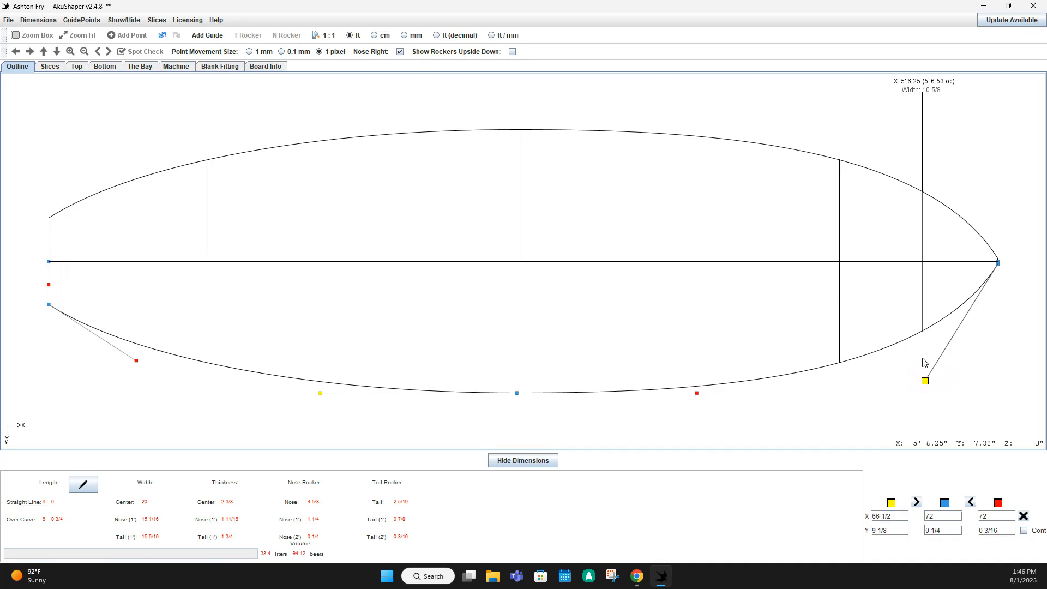
{"action": "key", "text": "Right"}
{"action": "key", "text": "Right"}
{"action": "key", "text": "Right"}
{"action": "key", "text": "Right"}
{"action": "key", "text": "Right"}
{"action": "key", "text": "Right"}
{"action": "key", "text": "Right"}
{"action": "key", "text": "Right"}
{"action": "key", "text": "Right"}
{"action": "key", "text": "Right"}
{"action": "key", "text": "Right"}
{"action": "key", "text": "Right"}
{"action": "key", "text": "Right"}
{"action": "key", "text": "Right"}
{"action": "key", "text": "Right"}
{"action": "key", "text": "Right"}
{"action": "key", "text": "Right"}
{"action": "key", "text": "Right"}
{"action": "key", "text": "Right"}
{"action": "key", "text": "Right"}
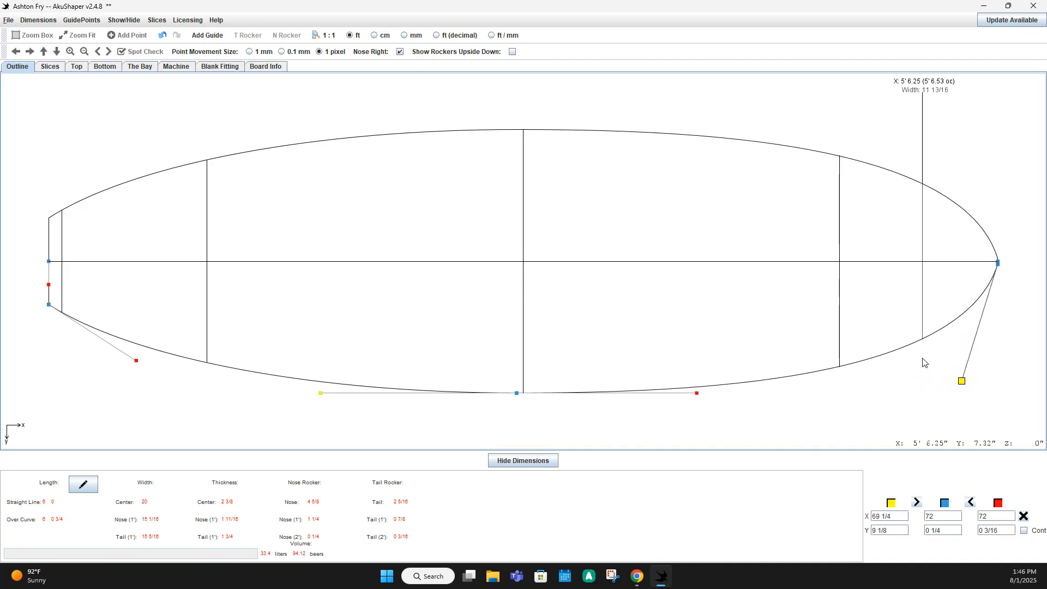
Sharpen the nose outline by moving its tangent handle back toward the tail, to an X of about 66 9/16 in
{"action": "key", "text": "Left"}
{"action": "key", "text": "Left"}
{"action": "key", "text": "Left"}
{"action": "key", "text": "Left"}
{"action": "key", "text": "Left"}
{"action": "key", "text": "Left"}
{"action": "key", "text": "Left"}
{"action": "key", "text": "Left"}
{"action": "key", "text": "Left"}
{"action": "key", "text": "Left"}
{"action": "key", "text": "Left"}
{"action": "key", "text": "Left"}
{"action": "key", "text": "Left"}
{"action": "key", "text": "Left"}
{"action": "key", "text": "Left"}
{"action": "key", "text": "Left"}
{"action": "key", "text": "Left"}
{"action": "key", "text": "Left"}
{"action": "key", "text": "Left"}
{"action": "key", "text": "Left"}
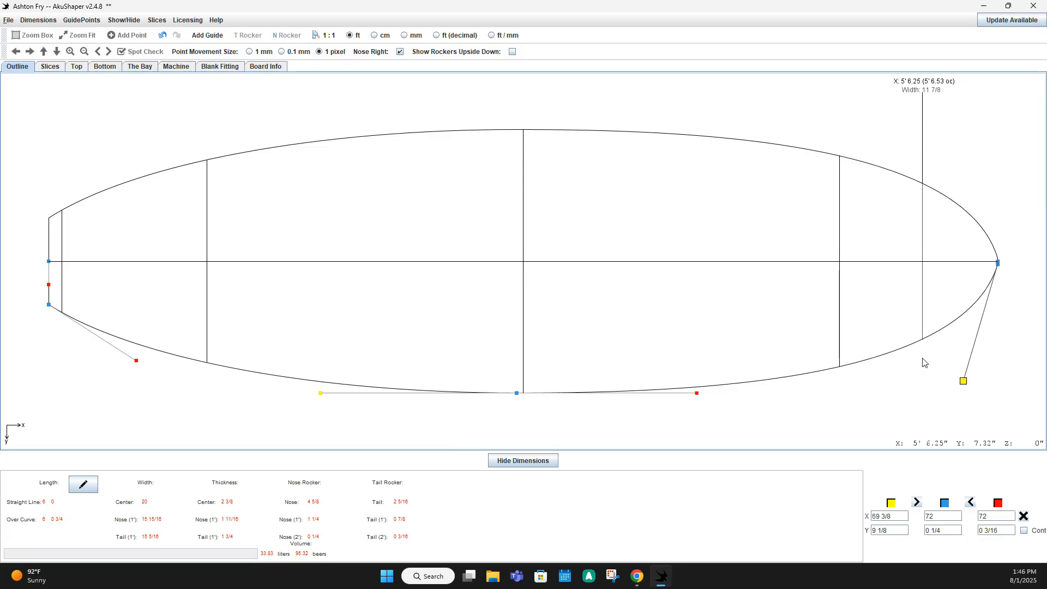
{"action": "key", "text": "Left"}
{"action": "key", "text": "Left"}
{"action": "key", "text": "Left"}
{"action": "key", "text": "Left"}
{"action": "key", "text": "Left"}
{"action": "key", "text": "Left"}
{"action": "key", "text": "Left"}
{"action": "key", "text": "Left"}
{"action": "key", "text": "Left"}
{"action": "key", "text": "Left"}
{"action": "key", "text": "Left"}
{"action": "key", "text": "Left"}
{"action": "key", "text": "Left"}
{"action": "key", "text": "Left"}
{"action": "key", "text": "Left"}
{"action": "key", "text": "Left"}
{"action": "key", "text": "Left"}
{"action": "key", "text": "Left"}
{"action": "key", "text": "Left"}
{"action": "key", "text": "Left"}
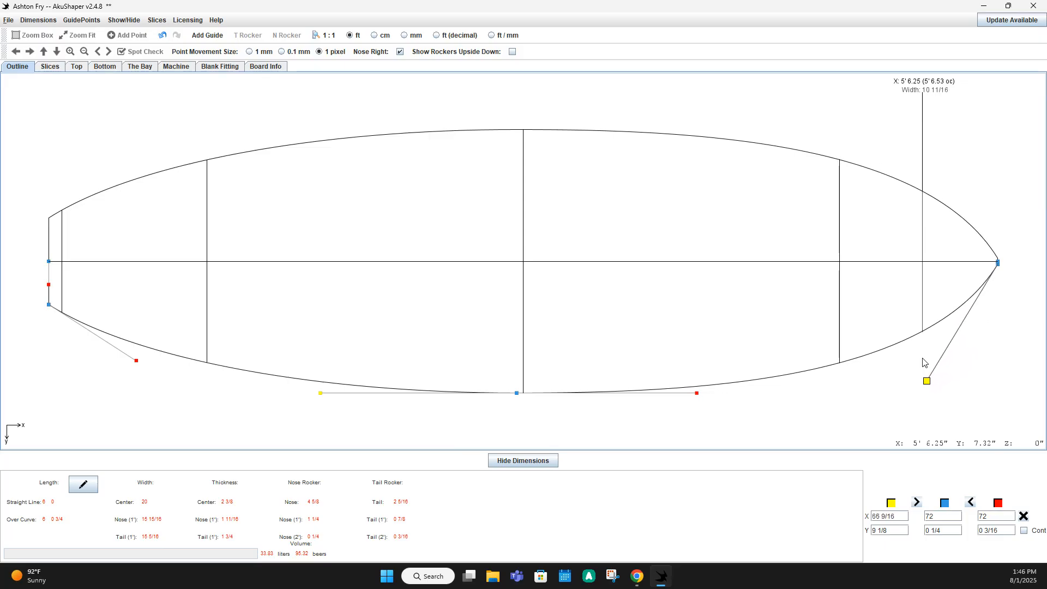
Flatten the nose curve further by placing its tangent handle at about X 64 9/16 in and Y 9 1/4 in
{"action": "key", "text": "Up"}
{"action": "key", "text": "Up"}
{"action": "key", "text": "Up"}
{"action": "key", "text": "Up"}
{"action": "key", "text": "Up"}
{"action": "key", "text": "Up"}
{"action": "key", "text": "Up"}
{"action": "key", "text": "Up"}
{"action": "key", "text": "Up"}
{"action": "key", "text": "Up"}
{"action": "key", "text": "Up"}
{"action": "key", "text": "Up"}
{"action": "key", "text": "Up"}
{"action": "key", "text": "Up"}
{"action": "key", "text": "Up"}
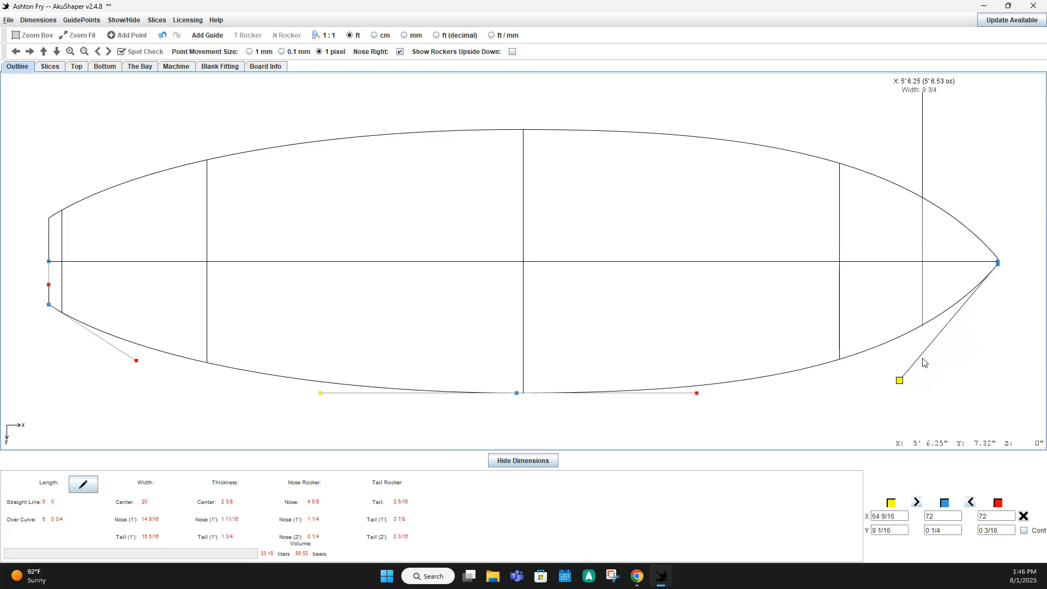
{"action": "key", "text": "Left"}
{"action": "key", "text": "Left"}
{"action": "key", "text": "Left"}
{"action": "key", "text": "Left"}
{"action": "key", "text": "Left"}
{"action": "key", "text": "Left"}
{"action": "key", "text": "Left"}
{"action": "key", "text": "Left"}
{"action": "key", "text": "Left"}
{"action": "key", "text": "Left"}
{"action": "key", "text": "Left"}
{"action": "key", "text": "Left"}
{"action": "key", "text": "Left"}
{"action": "key", "text": "Left"}
{"action": "key", "text": "Left"}
{"action": "key", "text": "Left"}
{"action": "key", "text": "Down"}
{"action": "key", "text": "Down"}
{"action": "key", "text": "Down"}
{"action": "key", "text": "Down"}
{"action": "key", "text": "Down"}
{"action": "key", "text": "Down"}
{"action": "key", "text": "Down"}
{"action": "key", "text": "Down"}
{"action": "key", "text": "Down"}
{"action": "key", "text": "Down"}
{"action": "key", "text": "Down"}
{"action": "key", "text": "Down"}
{"action": "key", "text": "Down"}
{"action": "key", "text": "Down"}
{"action": "key", "text": "Down"}
{"action": "key", "text": "Down"}
{"action": "key", "text": "Down"}
{"action": "key", "text": "Down"}
{"action": "key", "text": "Down"}
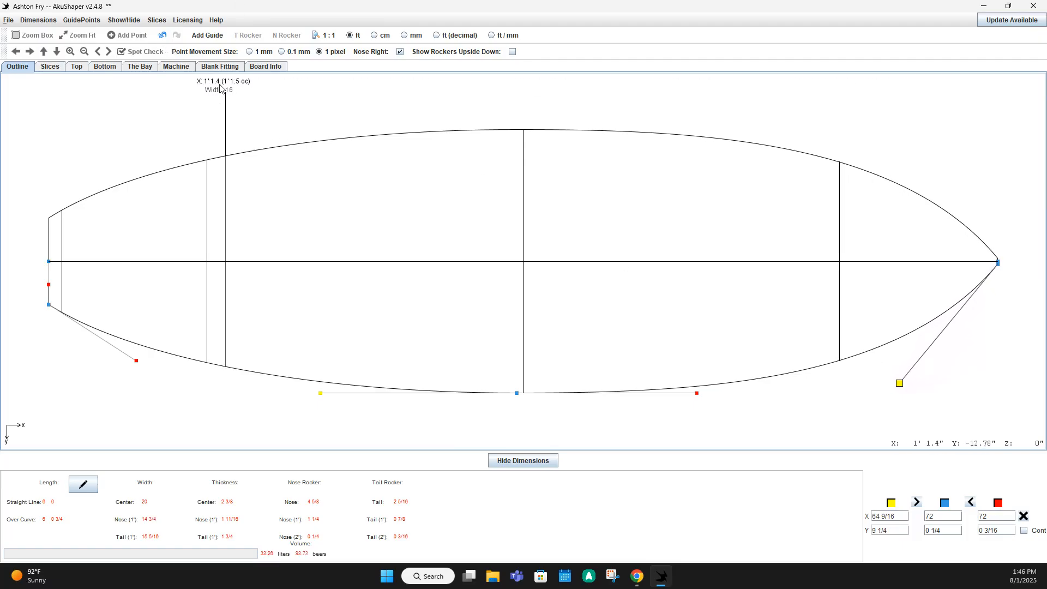
Undo the nose tangent handle changes
{"action": "left_click", "coordinate": [163, 37]}
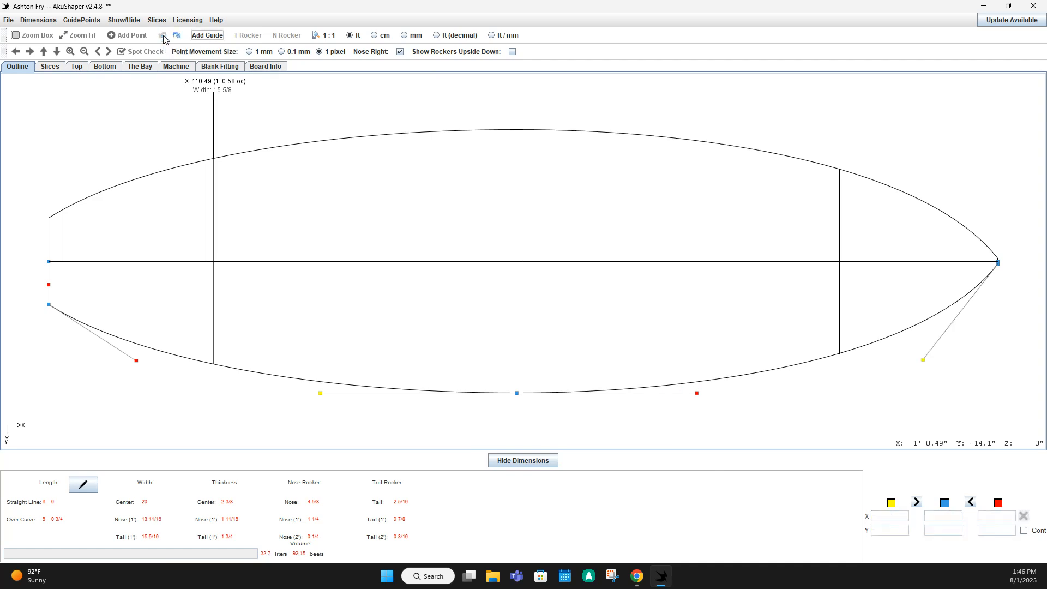
Try straightening the tail outline by moving the tail corner's red tangent handle toward the nose to about X 8 11/16 in, and partway back
{"action": "left_click", "coordinate": [136, 360]}
{"action": "key", "text": "Right"}
{"action": "key", "text": "Right"}
{"action": "key", "text": "Right"}
{"action": "key", "text": "Right"}
{"action": "key", "text": "Right"}
{"action": "key", "text": "Right"}
{"action": "key", "text": "Right"}
{"action": "key", "text": "Right"}
{"action": "key", "text": "Right"}
{"action": "key", "text": "Right"}
{"action": "key", "text": "Right"}
{"action": "key", "text": "Right"}
{"action": "key", "text": "Right"}
{"action": "key", "text": "Right"}
{"action": "key", "text": "Right"}
{"action": "key", "text": "Right"}
{"action": "key", "text": "Right"}
{"action": "key", "text": "Right"}
{"action": "key", "text": "Right"}
{"action": "key", "text": "Right"}
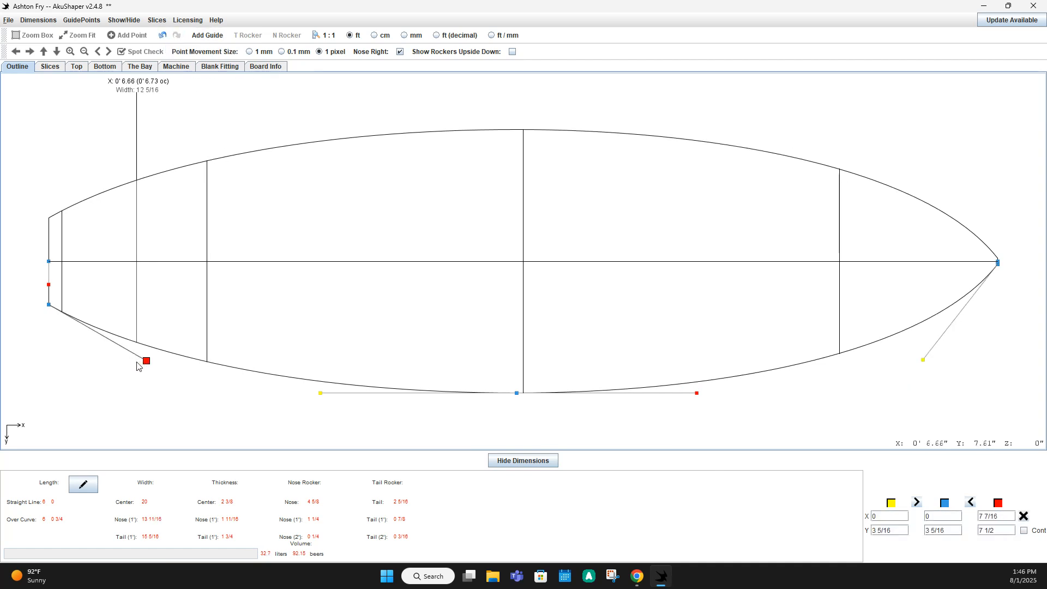
{"action": "key", "text": "Left"}
{"action": "key", "text": "Left"}
{"action": "key", "text": "Left"}
{"action": "key", "text": "Left"}
{"action": "key", "text": "Left"}
{"action": "key", "text": "Left"}
{"action": "key", "text": "Left"}
{"action": "key", "text": "Left"}
{"action": "key", "text": "Left"}
{"action": "key", "text": "Left"}
{"action": "key", "text": "Left"}
{"action": "key", "text": "Left"}
{"action": "key", "text": "Left"}
{"action": "key", "text": "Left"}
{"action": "key", "text": "Left"}
{"action": "key", "text": "Left"}
{"action": "key", "text": "Left"}
{"action": "key", "text": "Left"}
{"action": "key", "text": "Left"}
{"action": "key", "text": "Left"}
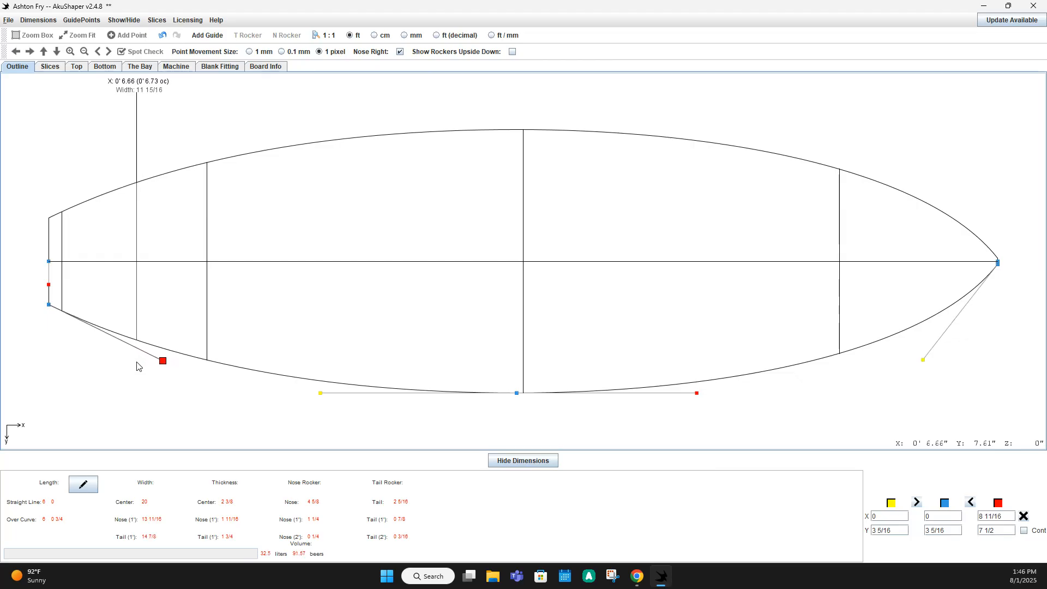
Try pulling in the tail by moving its red tangent handle toward the centerline to about Y 6 5/16 in, and back outward
{"action": "key", "text": "Up"}
{"action": "key", "text": "Up"}
{"action": "key", "text": "Up"}
{"action": "key", "text": "Up"}
{"action": "key", "text": "Up"}
{"action": "key", "text": "Up"}
{"action": "key", "text": "Up"}
{"action": "key", "text": "Up"}
{"action": "key", "text": "Up"}
{"action": "key", "text": "Up"}
{"action": "key", "text": "Up"}
{"action": "key", "text": "Up"}
{"action": "key", "text": "Up"}
{"action": "key", "text": "Up"}
{"action": "key", "text": "Up"}
{"action": "key", "text": "Up"}
{"action": "key", "text": "Up"}
{"action": "key", "text": "Up"}
{"action": "key", "text": "Up"}
{"action": "key", "text": "Up"}
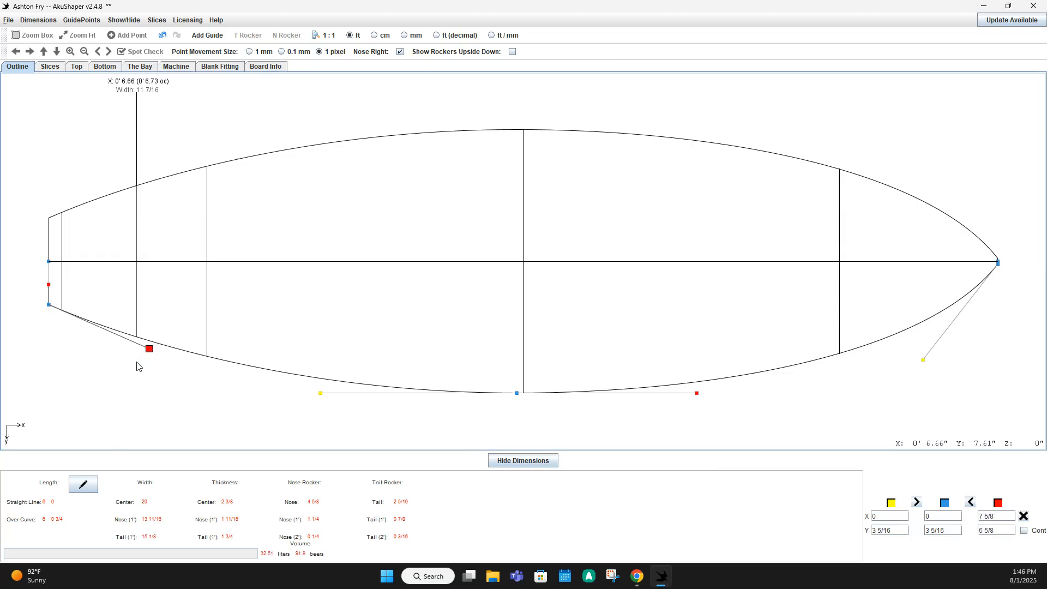
{"action": "key", "text": "Down"}
{"action": "key", "text": "Down"}
{"action": "key", "text": "Down"}
{"action": "key", "text": "Down"}
{"action": "key", "text": "Down"}
{"action": "key", "text": "Down"}
{"action": "key", "text": "Down"}
{"action": "key", "text": "Down"}
{"action": "key", "text": "Down"}
{"action": "key", "text": "Down"}
{"action": "key", "text": "Down"}
{"action": "key", "text": "Down"}
{"action": "key", "text": "Down"}
{"action": "key", "text": "Down"}
{"action": "key", "text": "Down"}
{"action": "key", "text": "Down"}
{"action": "key", "text": "Down"}
{"action": "key", "text": "Down"}
{"action": "key", "text": "Down"}
{"action": "key", "text": "Down"}
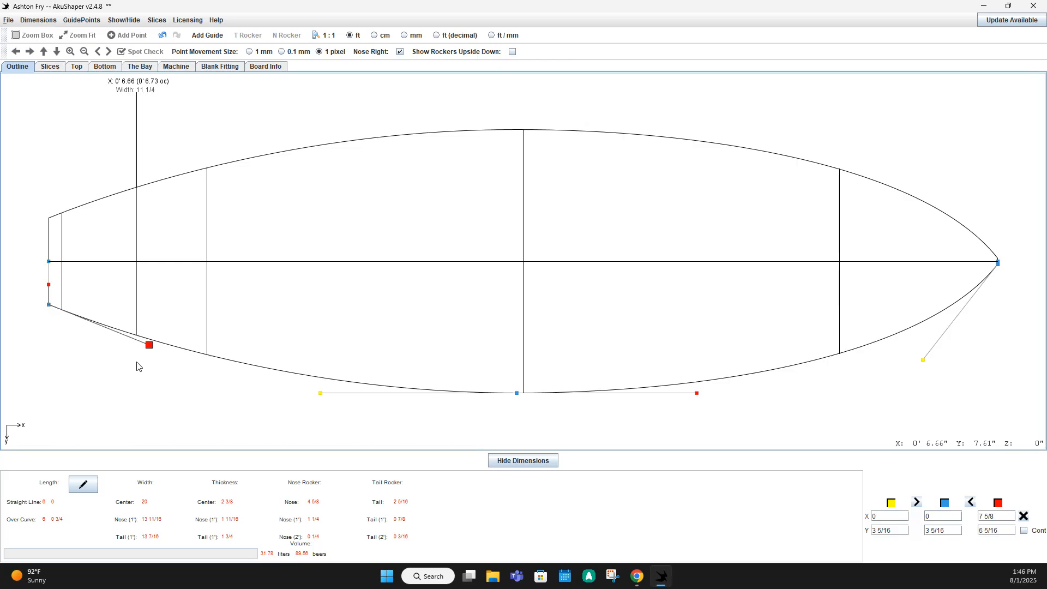
Return the tail's red tangent handle to about X 6 11/16 in, Y 7 5/16 in, and undo the trial tail changes
{"action": "key", "text": "Left"}
{"action": "key", "text": "Left"}
{"action": "key", "text": "Left"}
{"action": "key", "text": "Left"}
{"action": "key", "text": "Left"}
{"action": "key", "text": "Left"}
{"action": "key", "text": "Left"}
{"action": "key", "text": "Left"}
{"action": "key", "text": "Left"}
{"action": "key", "text": "Left"}
{"action": "key", "text": "Left"}
{"action": "key", "text": "Left"}
{"action": "key", "text": "Left"}
{"action": "key", "text": "Left"}
{"action": "key", "text": "Left"}
{"action": "key", "text": "Left"}
{"action": "key", "text": "Left"}
{"action": "key", "text": "Left"}
{"action": "key", "text": "Left"}
{"action": "key", "text": "Left"}
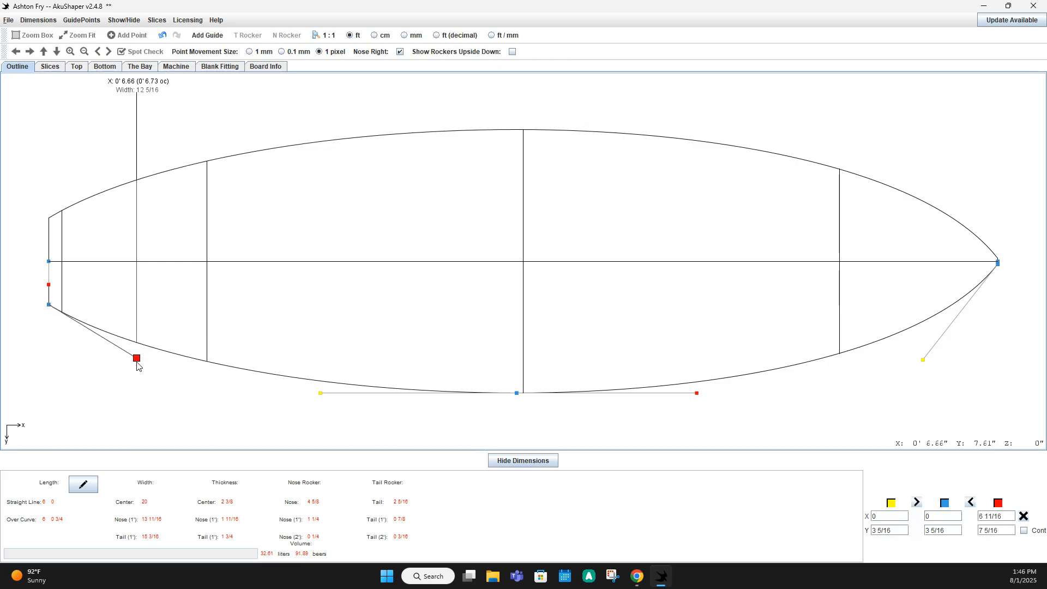
{"action": "left_click", "coordinate": [162, 35]}
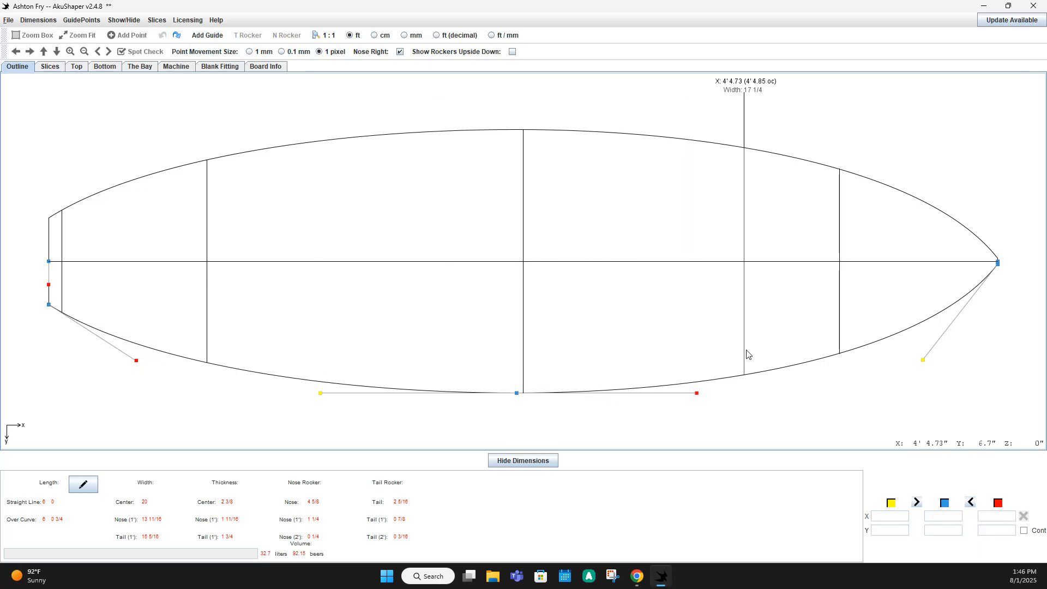
Widen the nose outline by moving the nose point's yellow tangent handle outward to about X 66 1/2 in, Y 8 9/16 in
{"action": "left_click", "coordinate": [922, 359]}
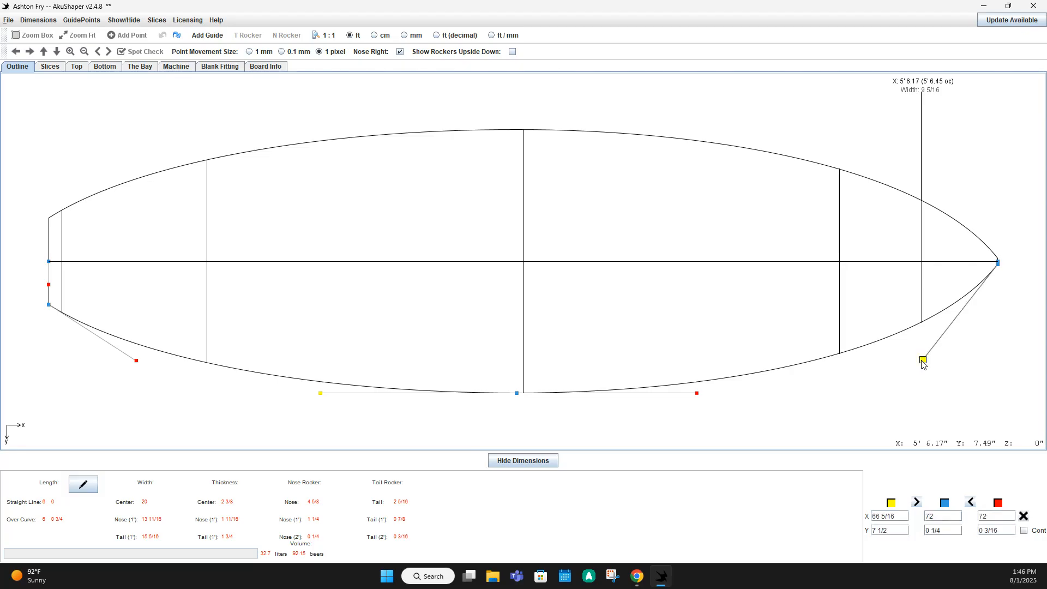
{"action": "key", "text": "Right"}
{"action": "key", "text": "Right"}
{"action": "key", "text": "Right"}
{"action": "key", "text": "Right"}
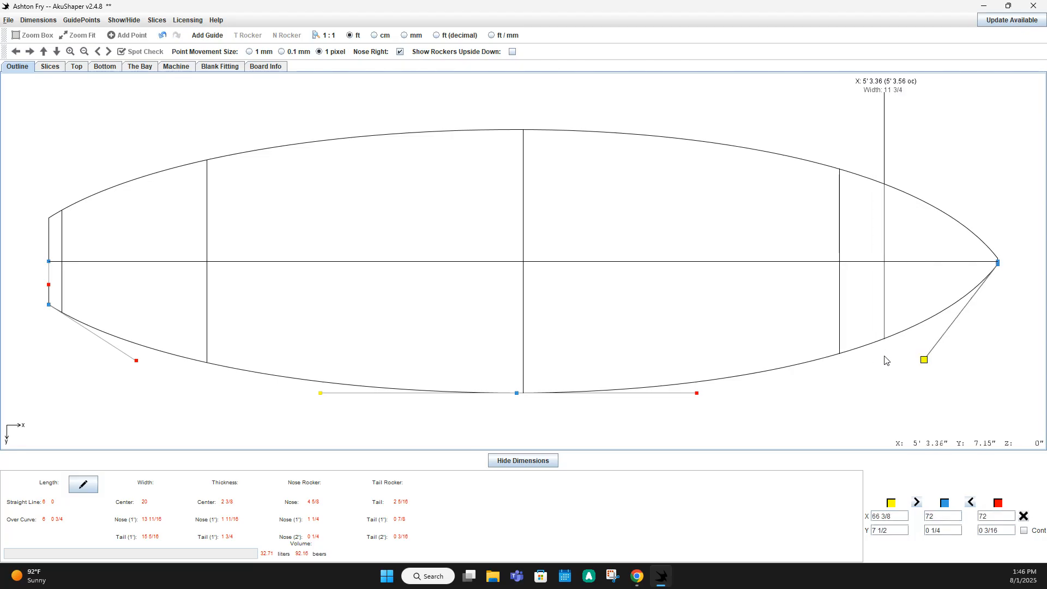
{"action": "key", "text": "Down"}
{"action": "key", "text": "Down"}
{"action": "key", "text": "Down"}
{"action": "key", "text": "Down"}
{"action": "key", "text": "Down"}
{"action": "key", "text": "Down"}
{"action": "key", "text": "Down"}
{"action": "key", "text": "Down"}
{"action": "key", "text": "Down"}
{"action": "key", "text": "Down"}
{"action": "key", "text": "Down"}
{"action": "key", "text": "Down"}
{"action": "key", "text": "Down"}
{"action": "key", "text": "Down"}
{"action": "key", "text": "Down"}
{"action": "key", "text": "Down"}
{"action": "key", "text": "Down"}
{"action": "key", "text": "Down"}
{"action": "key", "text": "Down"}
{"action": "key", "text": "Down"}
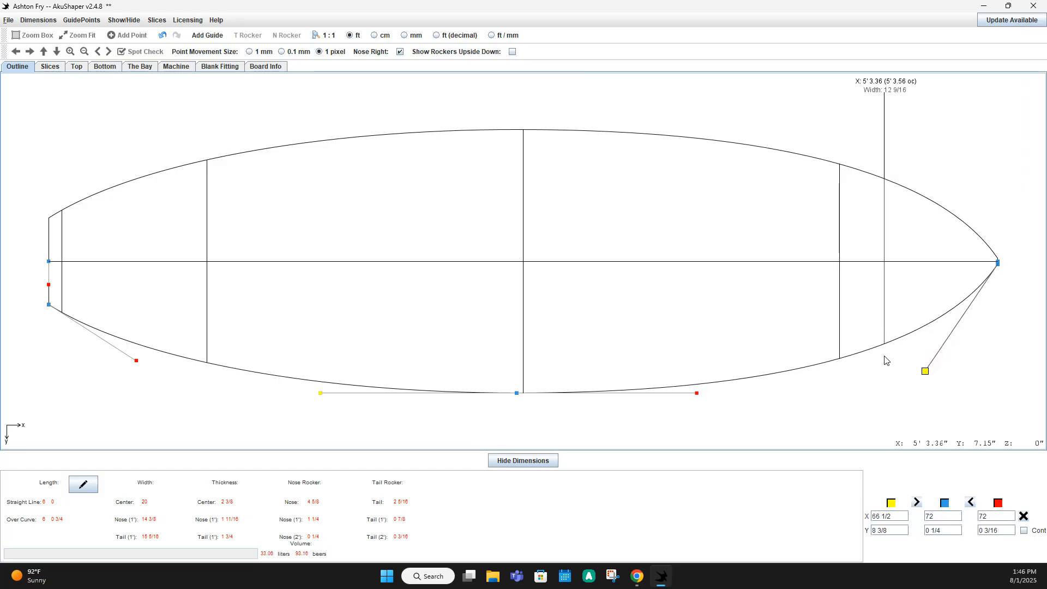
{"action": "key", "text": "Down"}
{"action": "key", "text": "Down"}
{"action": "key", "text": "Down"}
{"action": "key", "text": "Down"}
{"action": "key", "text": "Down"}
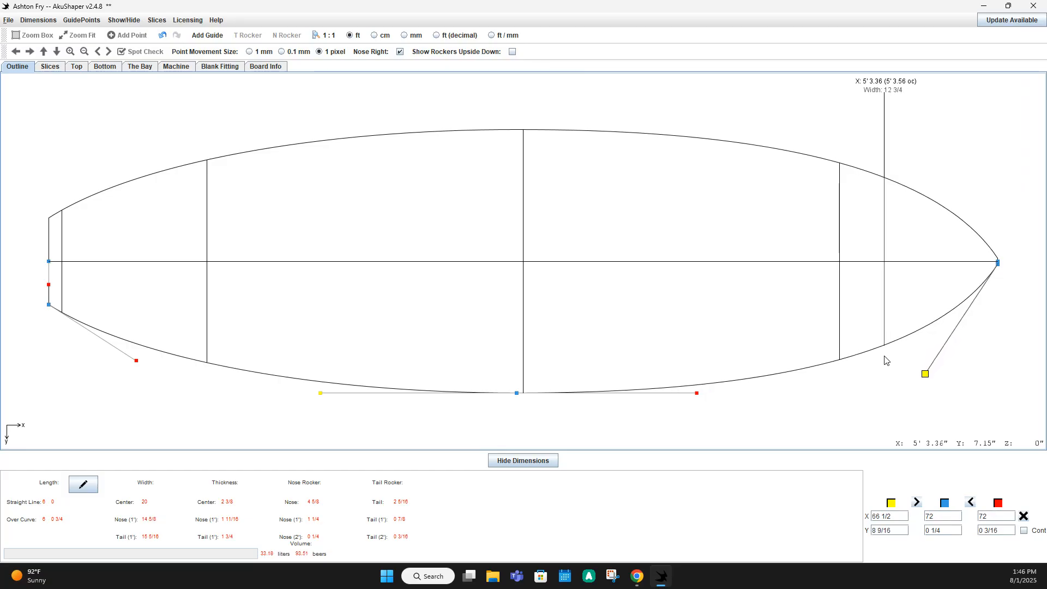
Fine-tune the nose fullness by nudging its yellow tangent handle farther outward to a Y of about 8 15/16 in
{"action": "key", "text": "Down"}
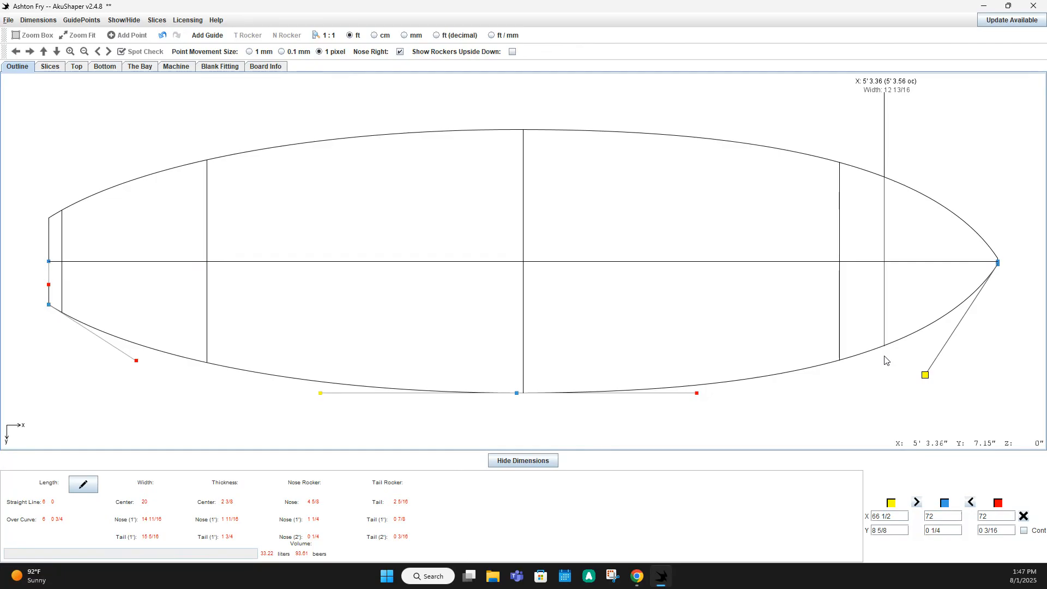
{"action": "key", "text": "Down"}
{"action": "key", "text": "Down"}
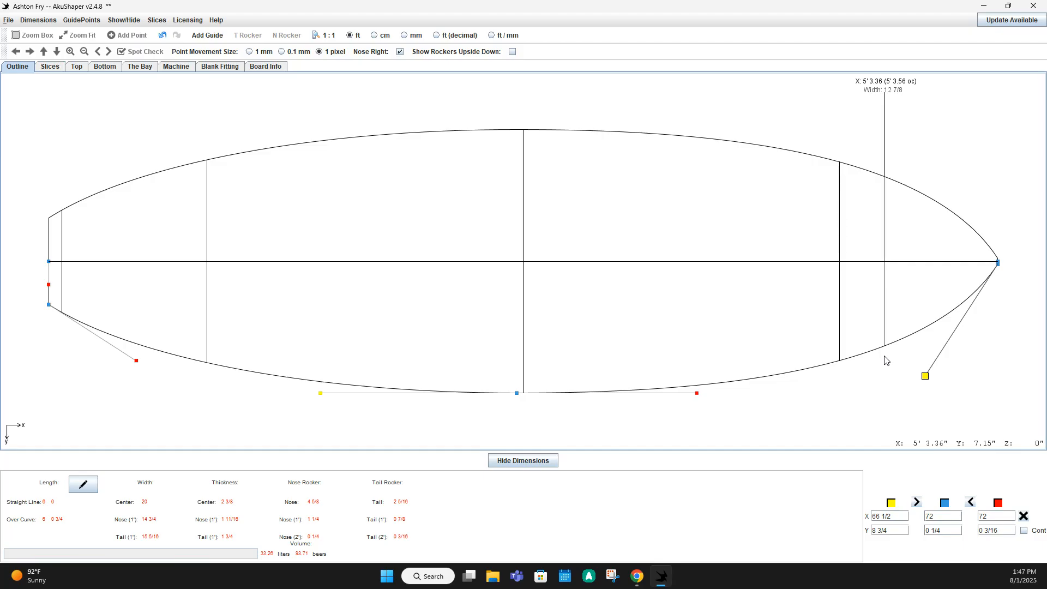
{"action": "key", "text": "Down"}
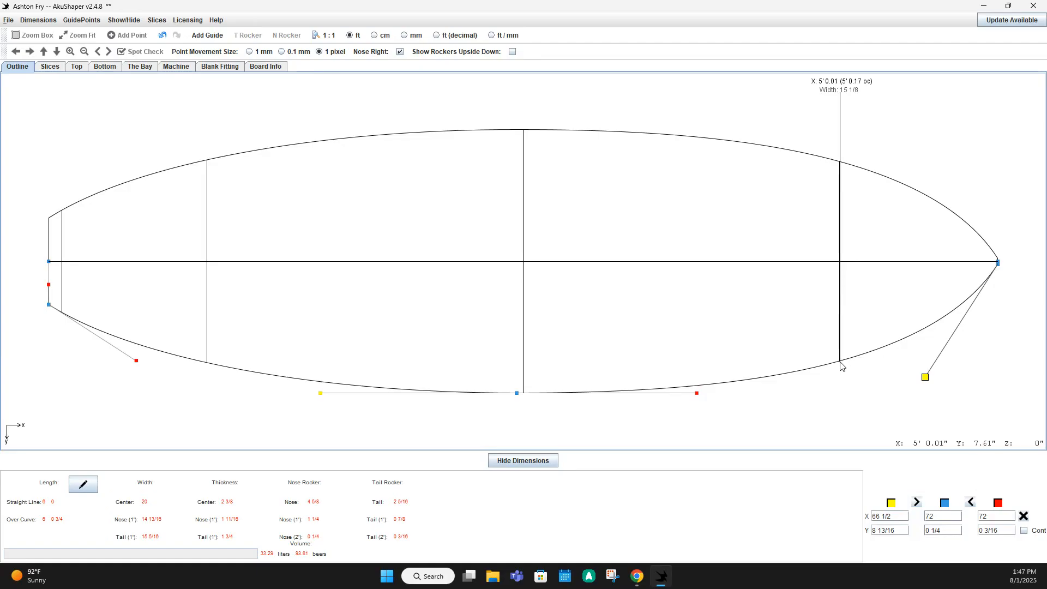
{"action": "key", "text": "Up"}
{"action": "key", "text": "Up"}
{"action": "key", "text": "Up"}
{"action": "key", "text": "Up"}
{"action": "key", "text": "Down"}
{"action": "key", "text": "Down"}
{"action": "key", "text": "Down"}
{"action": "key", "text": "Down"}
{"action": "key", "text": "Down"}
{"action": "key", "text": "Down"}
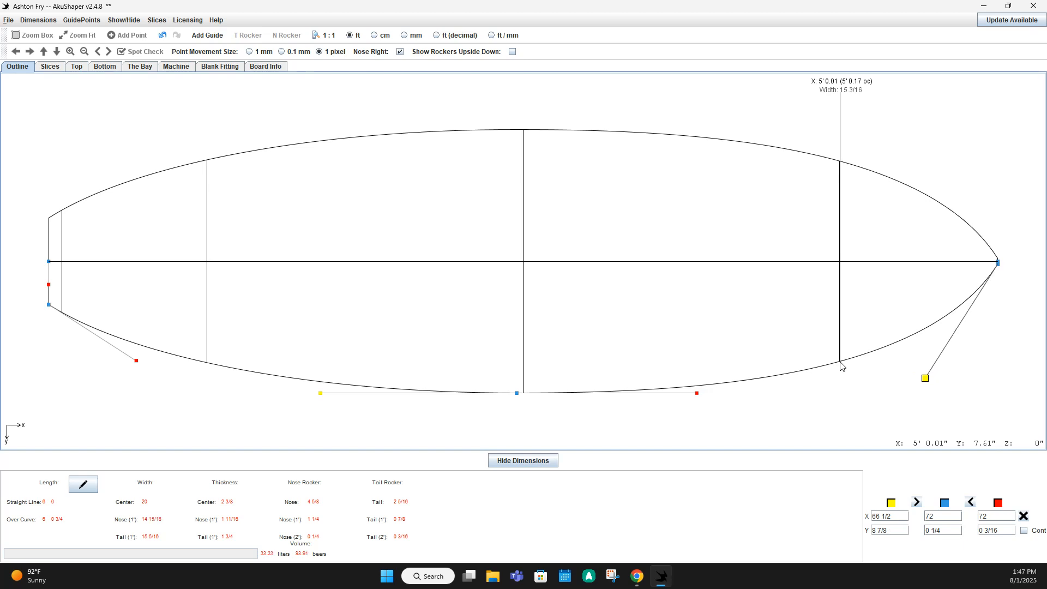
{"action": "key", "text": "Down"}
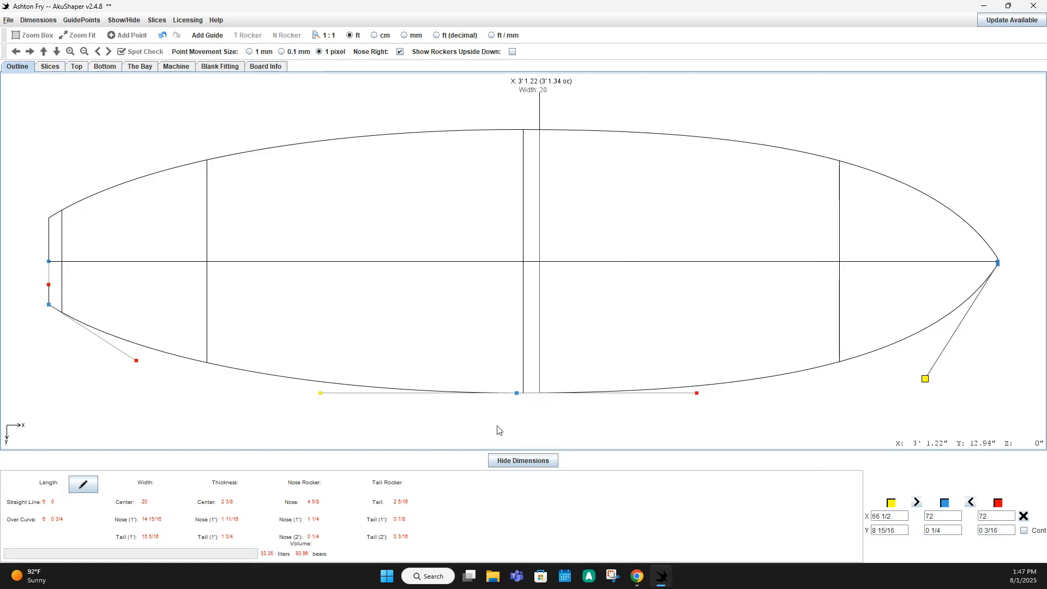
Pull in the tail outline slightly by nudging the tail corner's red tangent handle toward the centerline to about Y 7 5/16 in
{"action": "left_click", "coordinate": [135, 360]}
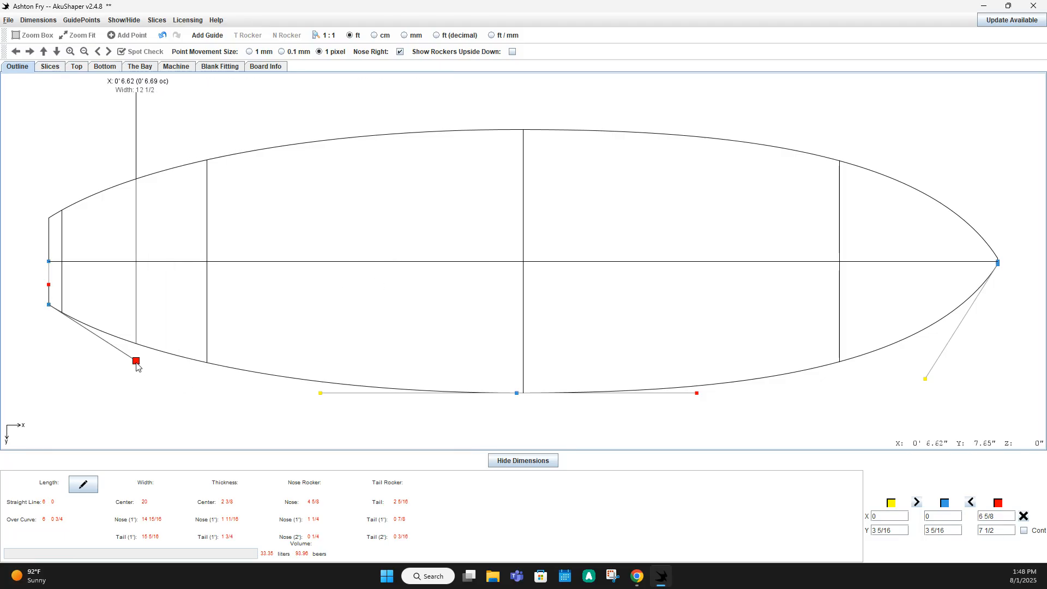
{"action": "key", "text": "Up"}
{"action": "key", "text": "Up"}
{"action": "key", "text": "Up"}
{"action": "key", "text": "Up"}
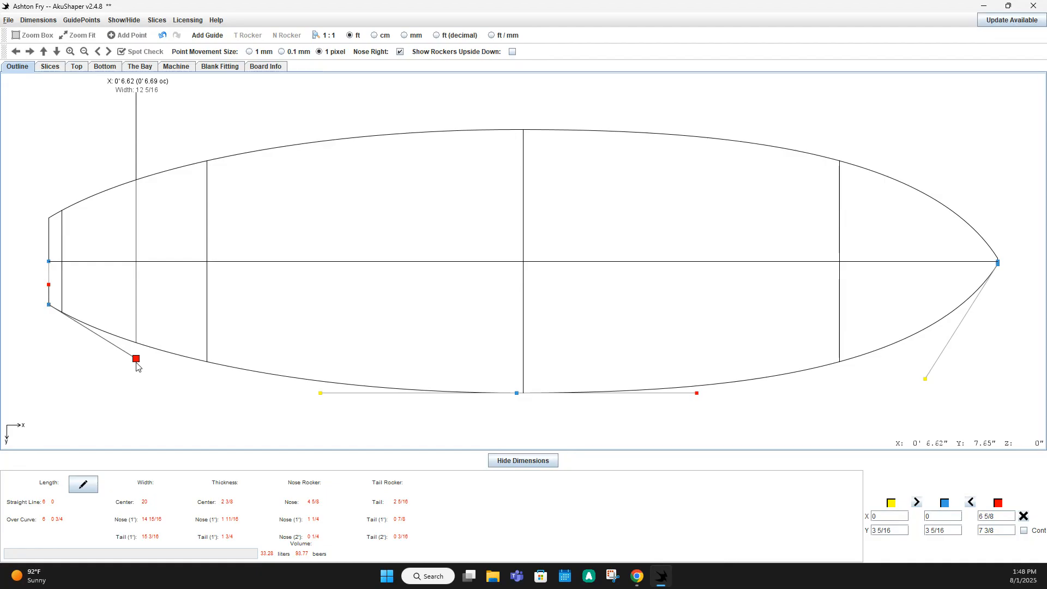
{"action": "key", "text": "Up"}
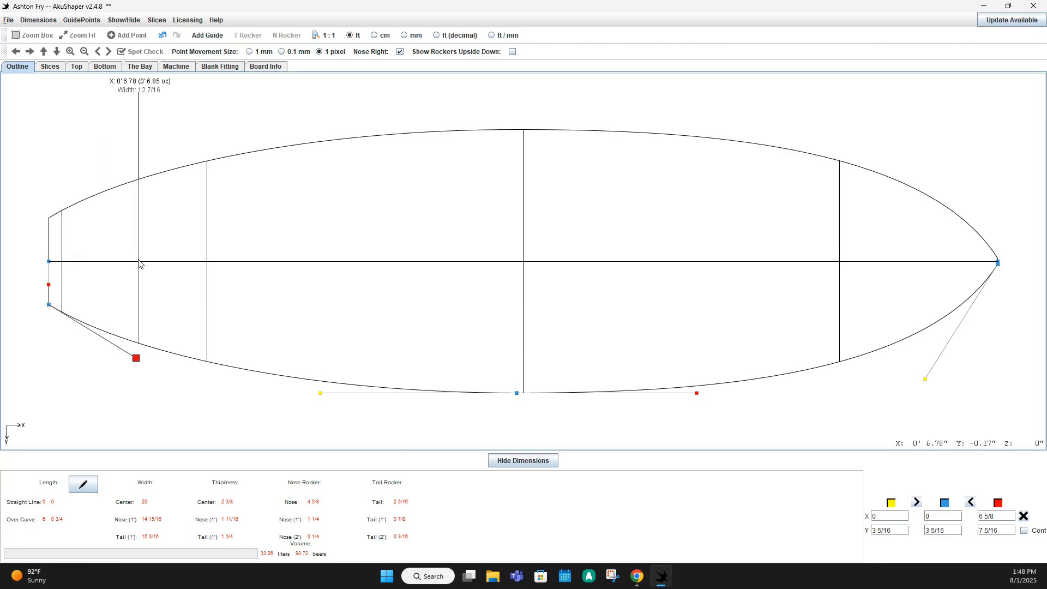
Try shifting the outline's wide point toward the nose to about X 39 1/8 in, and undo the move
{"action": "left_click", "coordinate": [518, 395]}
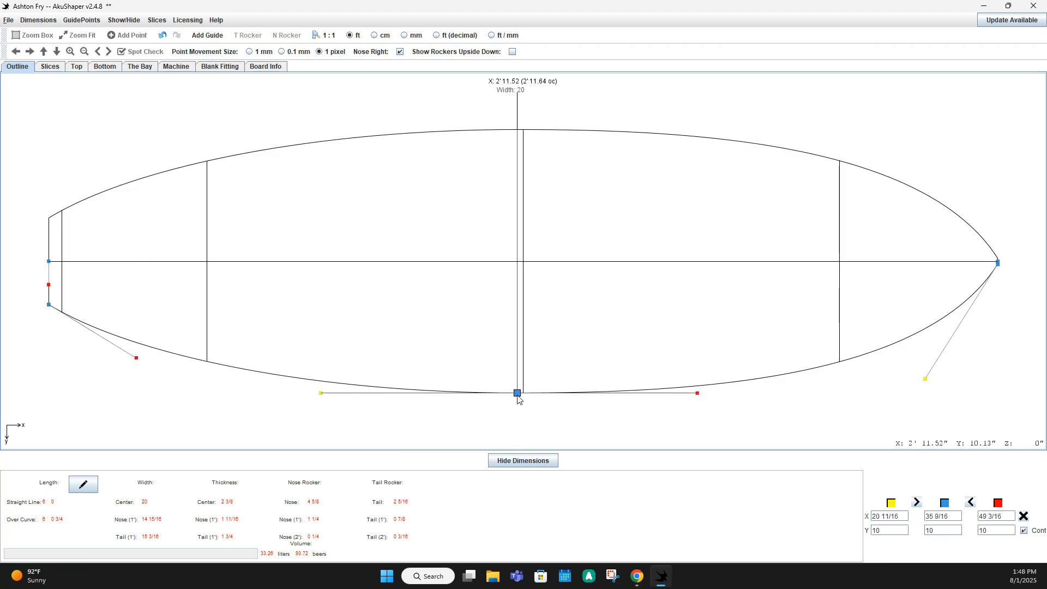
{"action": "key", "text": "Right"}
{"action": "key", "text": "Right"}
{"action": "key", "text": "Right"}
{"action": "key", "text": "Right"}
{"action": "key", "text": "Right"}
{"action": "key", "text": "Right"}
{"action": "key", "text": "Right"}
{"action": "key", "text": "Right"}
{"action": "key", "text": "Right"}
{"action": "key", "text": "Right"}
{"action": "key", "text": "Right"}
{"action": "key", "text": "Right"}
{"action": "key", "text": "Right"}
{"action": "key", "text": "Right"}
{"action": "key", "text": "Right"}
{"action": "key", "text": "Right"}
{"action": "key", "text": "Right"}
{"action": "key", "text": "Right"}
{"action": "key", "text": "Right"}
{"action": "key", "text": "Right"}
{"action": "key", "text": "Right"}
{"action": "key", "text": "Right"}
{"action": "key", "text": "Right"}
{"action": "key", "text": "Right"}
{"action": "key", "text": "Right"}
{"action": "key", "text": "Right"}
{"action": "key", "text": "Right"}
{"action": "key", "text": "Right"}
{"action": "key", "text": "Right"}
{"action": "key", "text": "Right"}
{"action": "key", "text": "Right"}
{"action": "key", "text": "Right"}
{"action": "key", "text": "Right"}
{"action": "key", "text": "Right"}
{"action": "key", "text": "Right"}
{"action": "key", "text": "Right"}
{"action": "key", "text": "Right"}
{"action": "key", "text": "Right"}
{"action": "key", "text": "Right"}
{"action": "key", "text": "Right"}
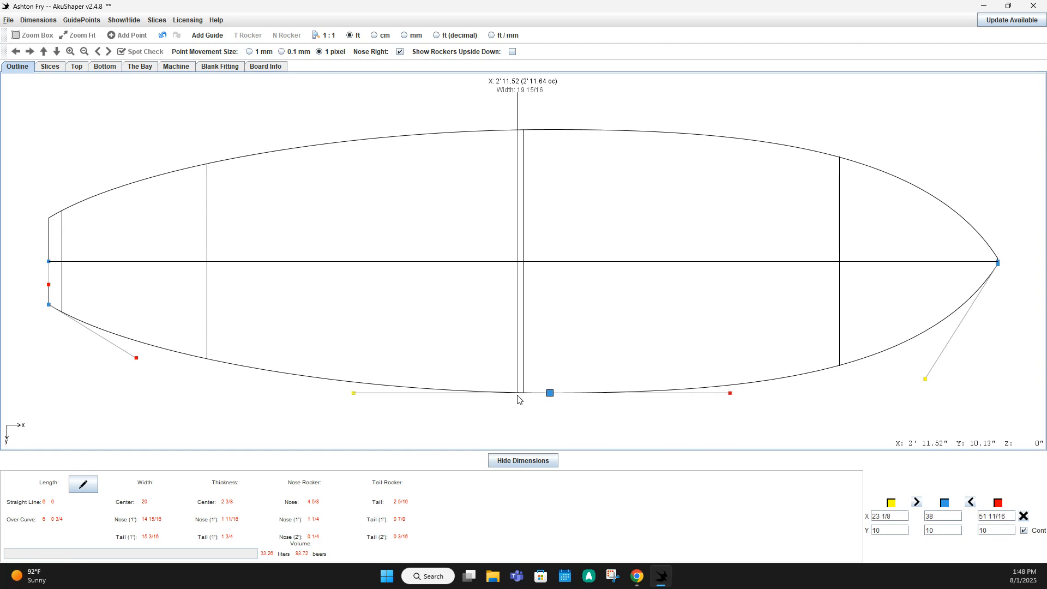
{"action": "key", "text": "Left"}
{"action": "key", "text": "Left"}
{"action": "key", "text": "Left"}
{"action": "key", "text": "Left"}
{"action": "key", "text": "Left"}
{"action": "key", "text": "Left"}
{"action": "key", "text": "Left"}
{"action": "key", "text": "Left"}
{"action": "key", "text": "Left"}
{"action": "key", "text": "Left"}
{"action": "key", "text": "Left"}
{"action": "key", "text": "Left"}
{"action": "key", "text": "Left"}
{"action": "key", "text": "Left"}
{"action": "key", "text": "Left"}
{"action": "key", "text": "Left"}
{"action": "key", "text": "Left"}
{"action": "key", "text": "Left"}
{"action": "key", "text": "Left"}
{"action": "key", "text": "Left"}
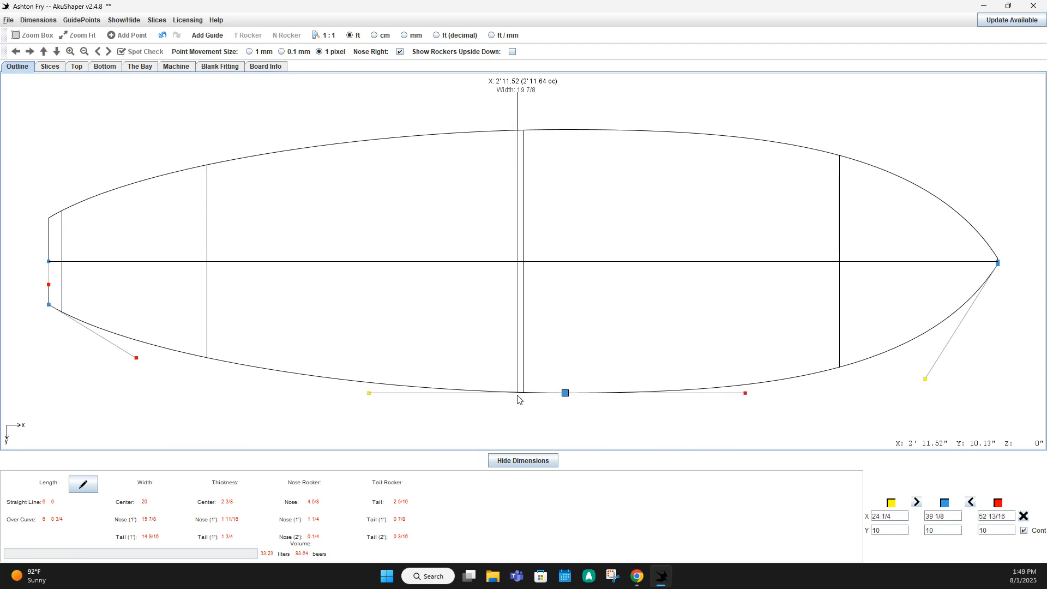
{"action": "left_click", "coordinate": [162, 35]}
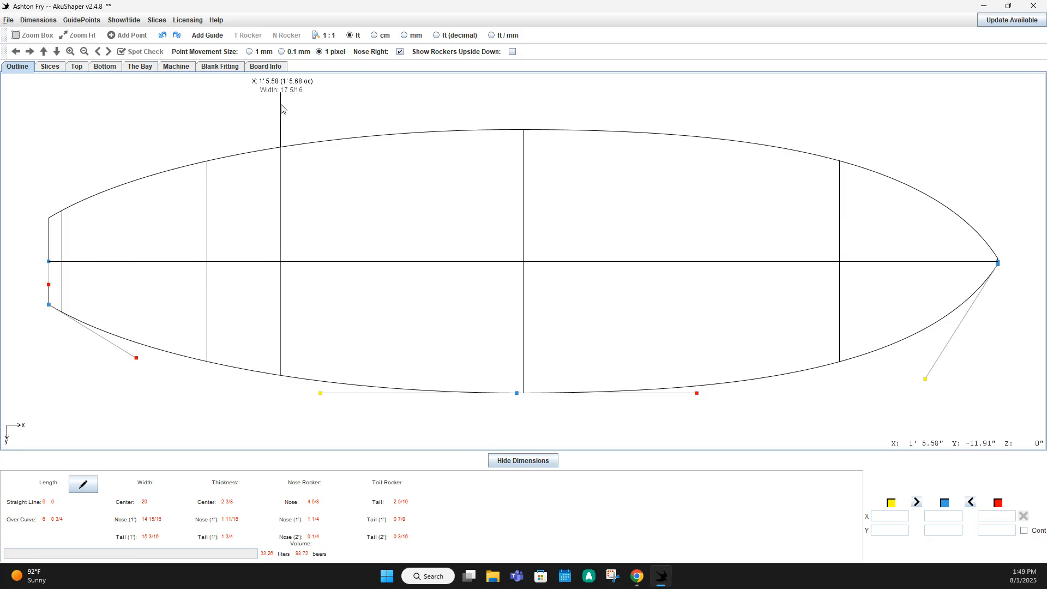
View the board in the 3D bay at a distance of about -76 and a rotation of about -69, showing its full outline
{"action": "left_click", "coordinate": [148, 70]}
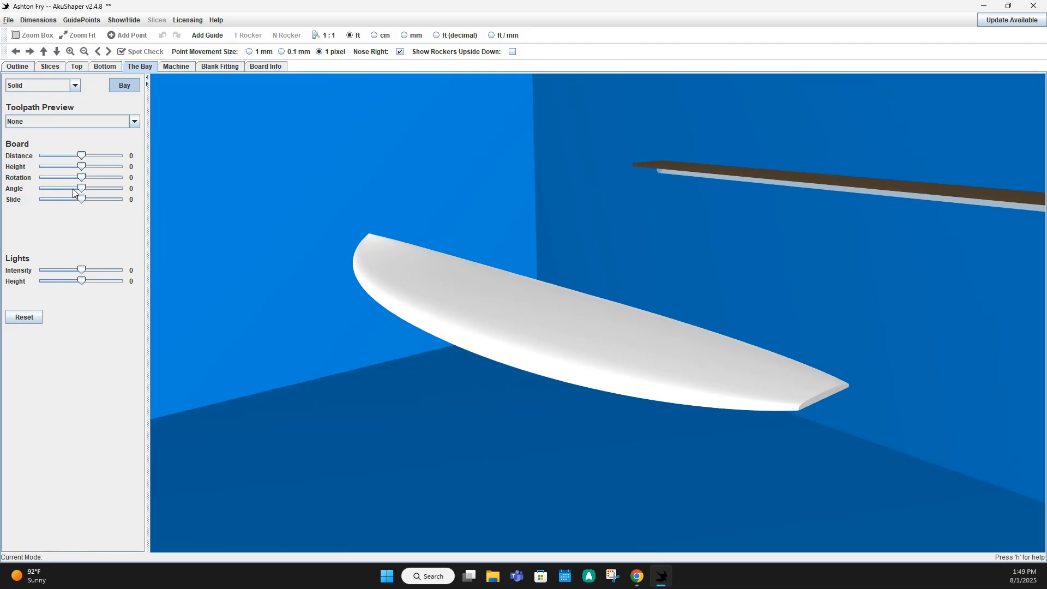
{"action": "left_click", "coordinate": [55, 158]}
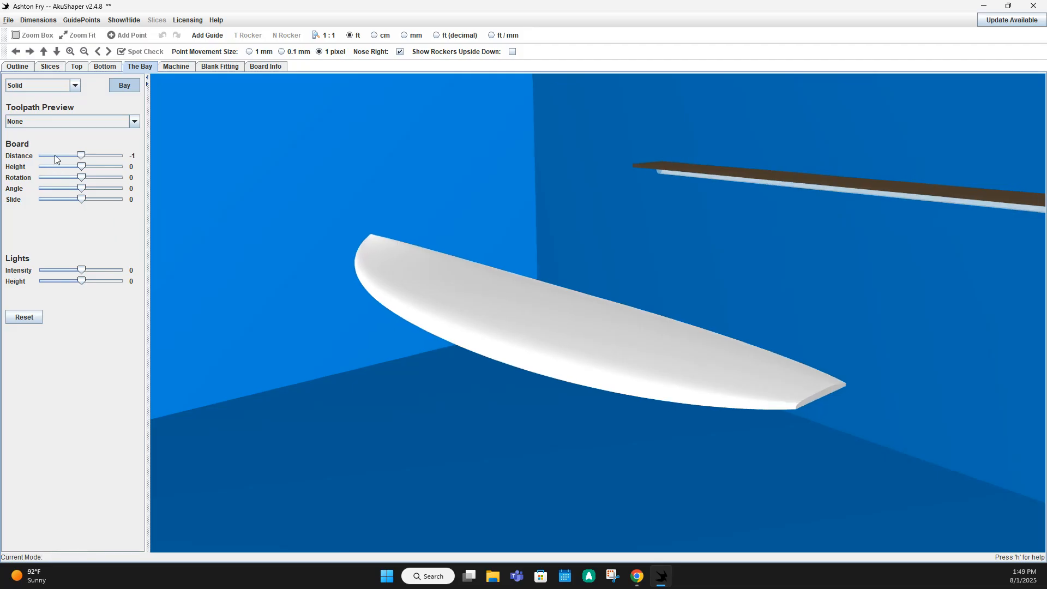
{"action": "left_click", "coordinate": [55, 157]}
{"action": "left_click_drag", "start_coordinate": [82, 155], "coordinate": [50, 155]}
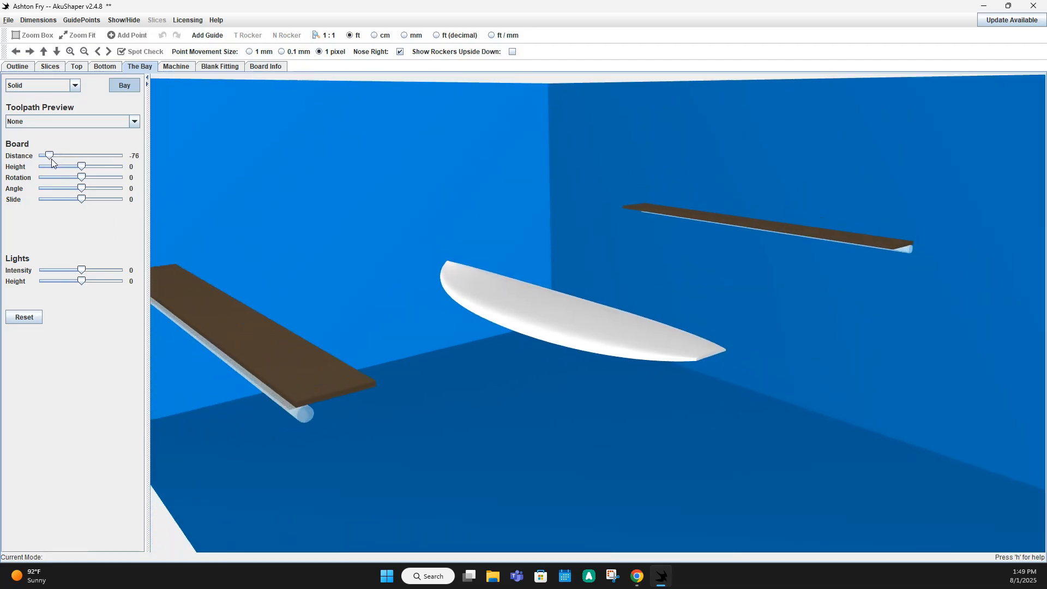
{"action": "left_click_drag", "start_coordinate": [477, 347], "coordinate": [575, 381]}
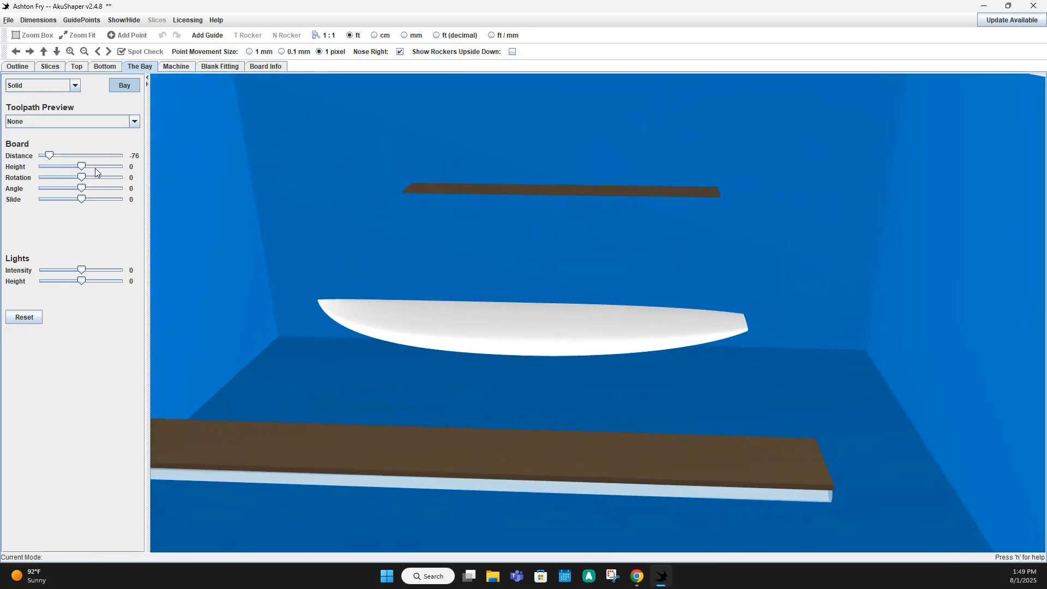
{"action": "left_click_drag", "start_coordinate": [82, 177], "coordinate": [68, 201]}
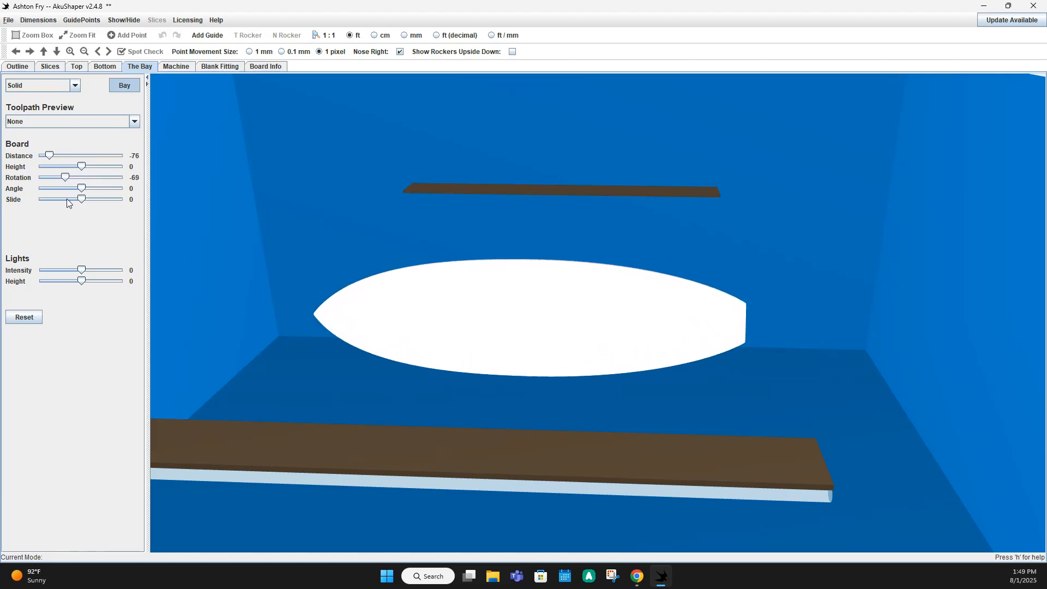
Inspect the 3D board in the Sliced and Wireframe display modes
{"action": "left_click", "coordinate": [79, 87]}
{"action": "left_click", "coordinate": [55, 103]}
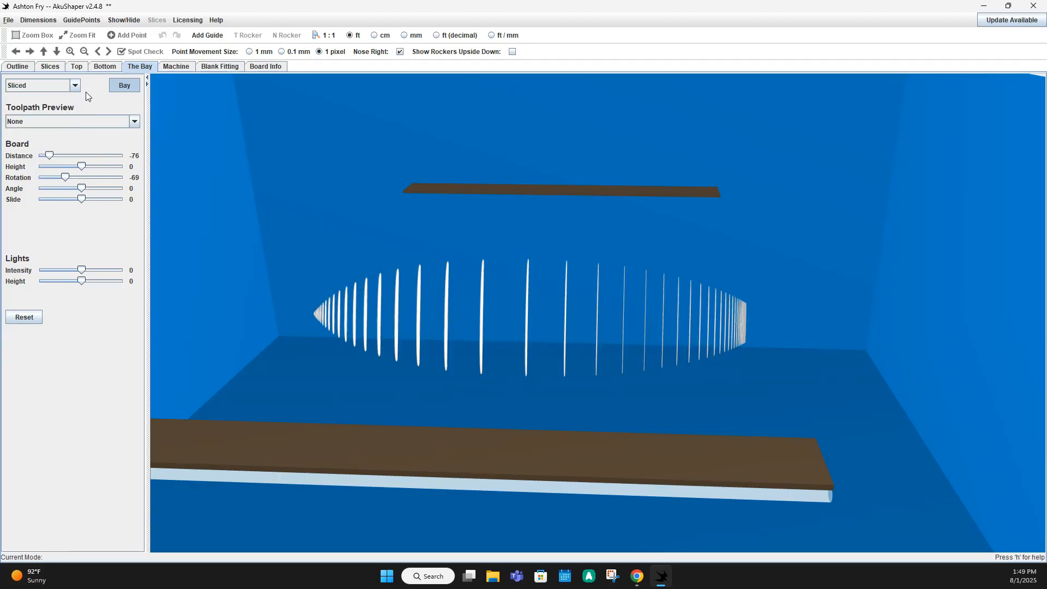
{"action": "left_click", "coordinate": [76, 87]}
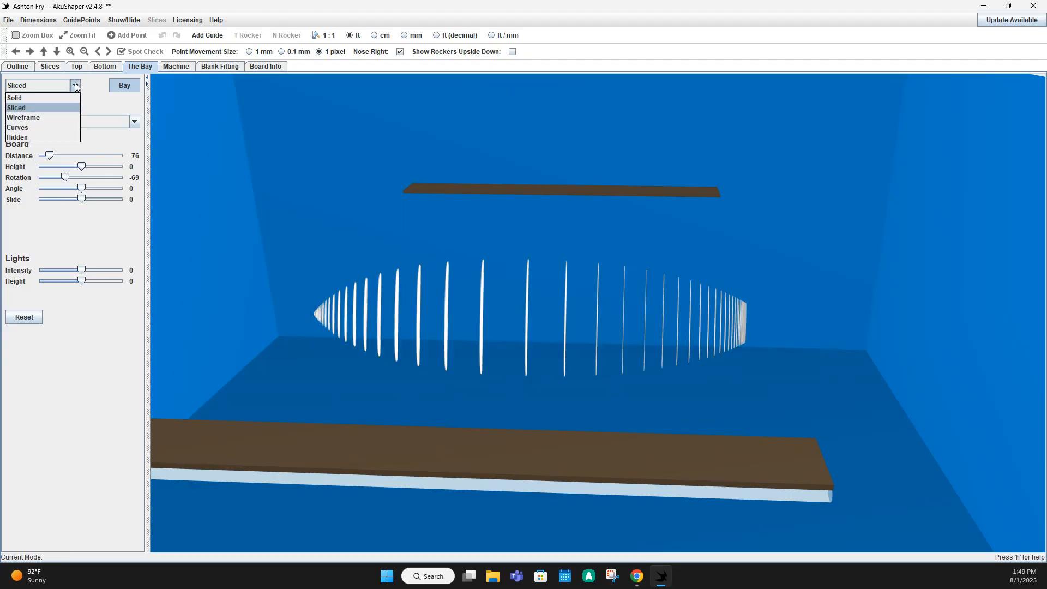
{"action": "left_click", "coordinate": [64, 113]}
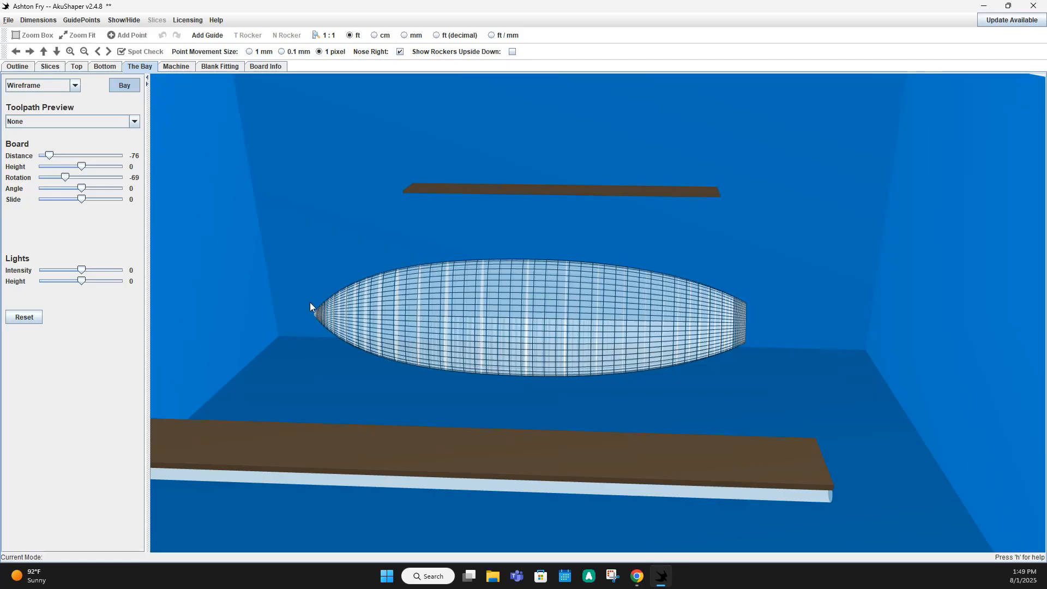
{"action": "mouse_move", "coordinate": [310, 302]}
{"action": "left_mouse_down"}
{"action": "mouse_move", "coordinate": [300, 289]}
{"action": "mouse_move", "coordinate": [303, 319]}
{"action": "left_mouse_up"}
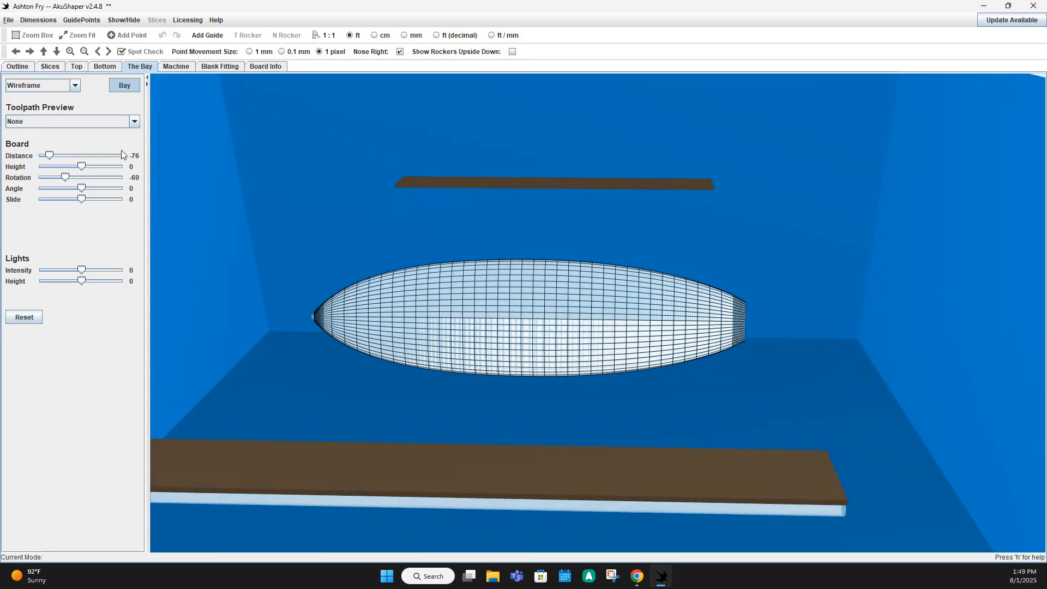
Try to preview the toolpath's top cuts on the 3D board
{"action": "left_click", "coordinate": [71, 120]}
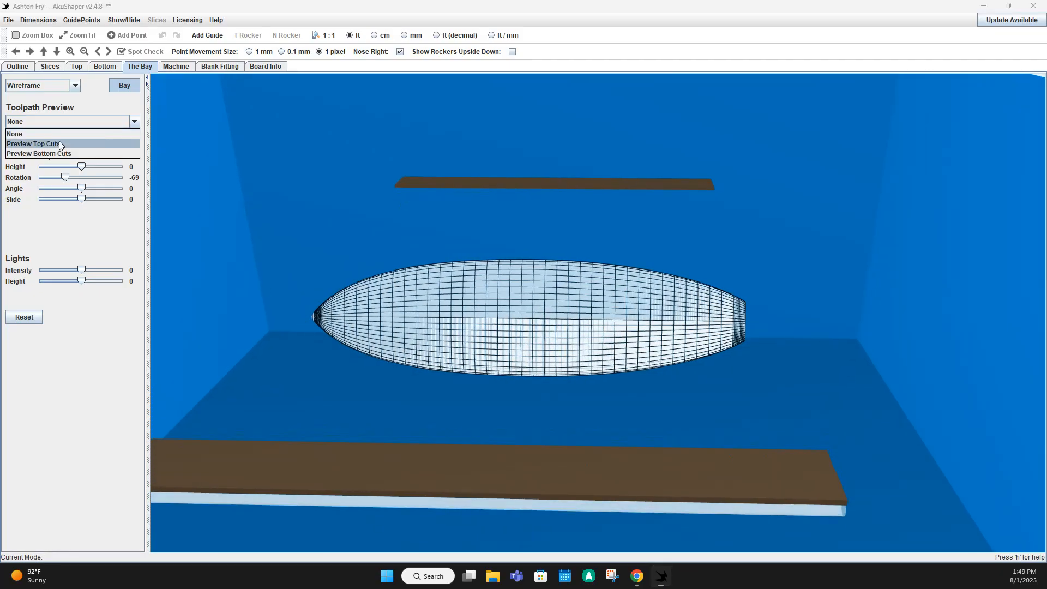
{"action": "left_click", "coordinate": [59, 143]}
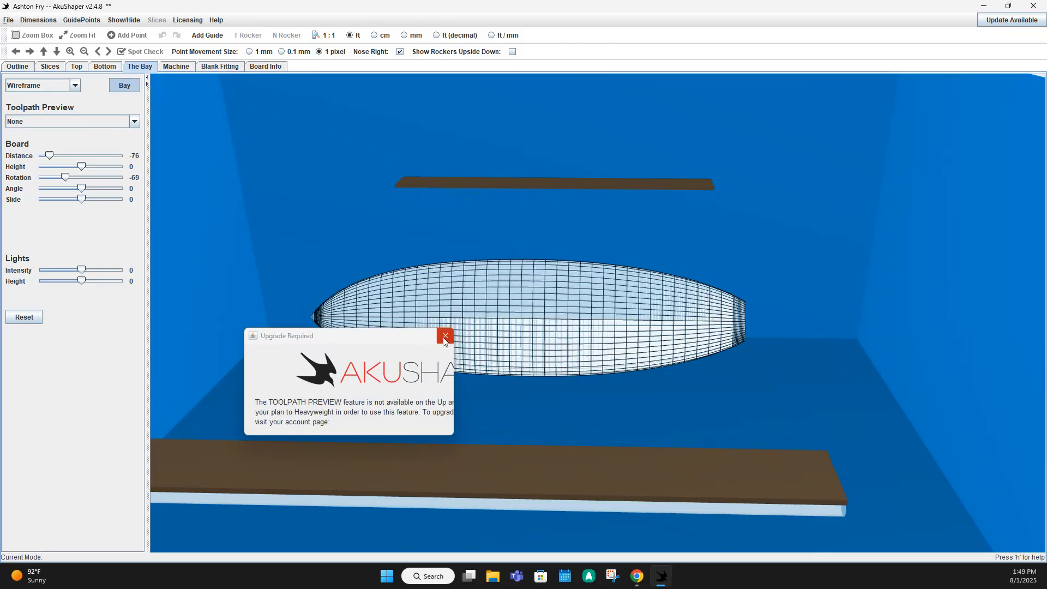
{"action": "left_click", "coordinate": [444, 338]}
{"action": "left_click", "coordinate": [77, 121]}
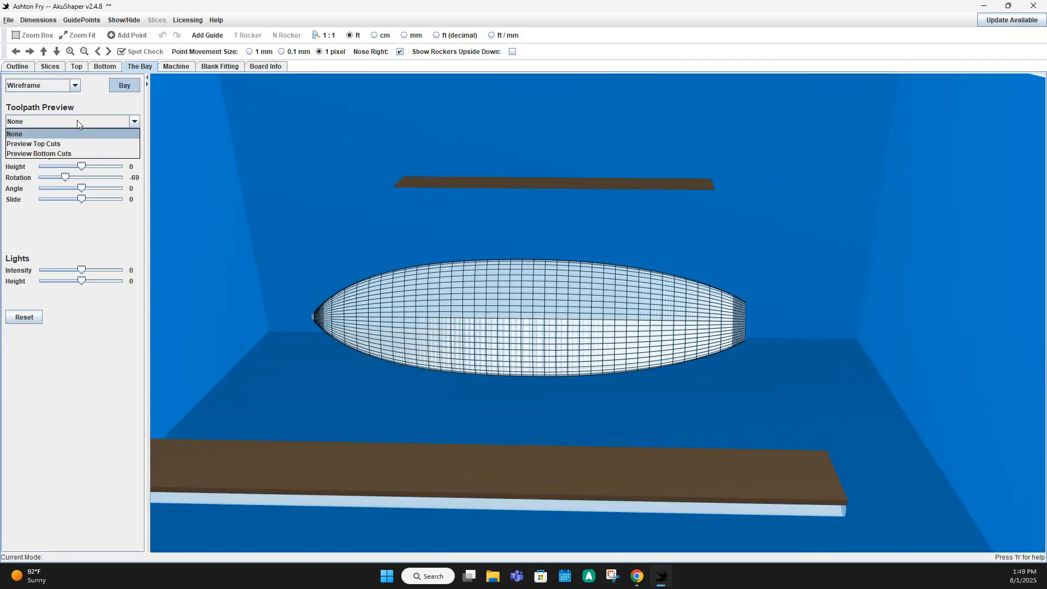
Inspect the 3D board in the Curves display mode and return it to Solid
{"action": "left_click", "coordinate": [42, 88]}
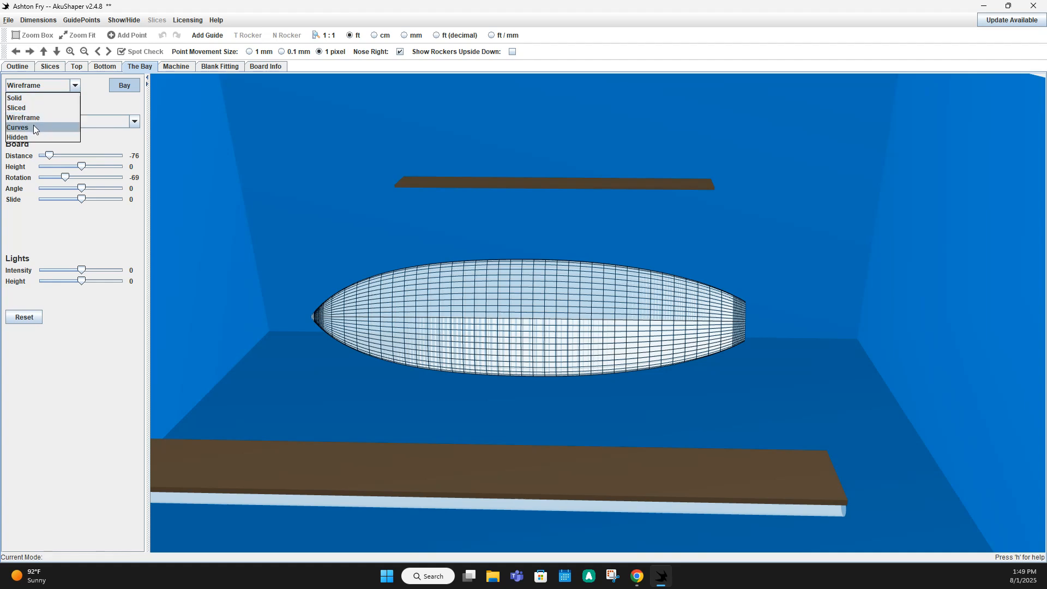
{"action": "left_click", "coordinate": [34, 125]}
{"action": "left_click", "coordinate": [45, 85]}
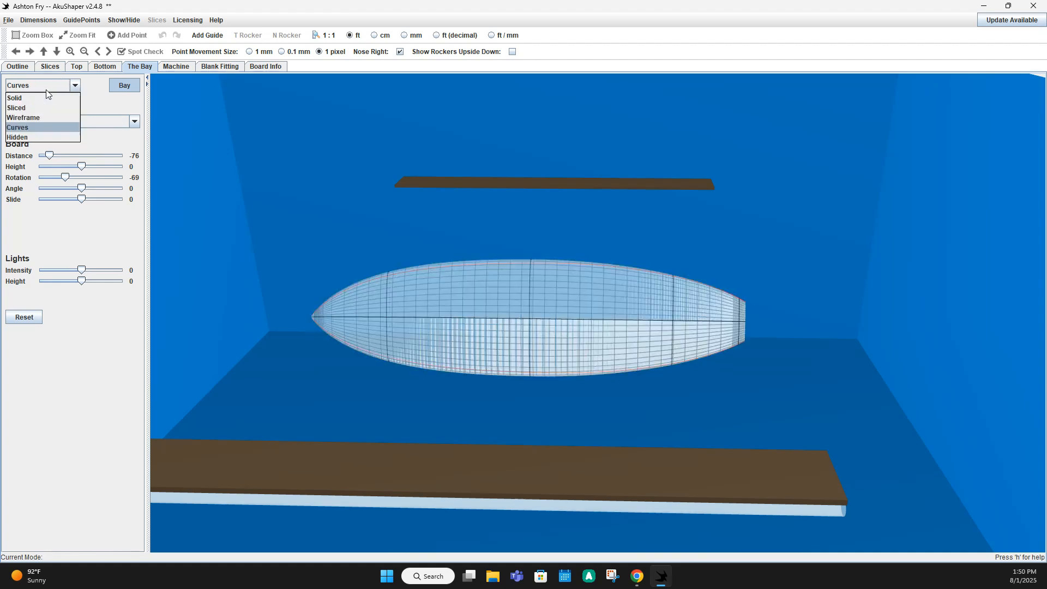
{"action": "left_click", "coordinate": [33, 99]}
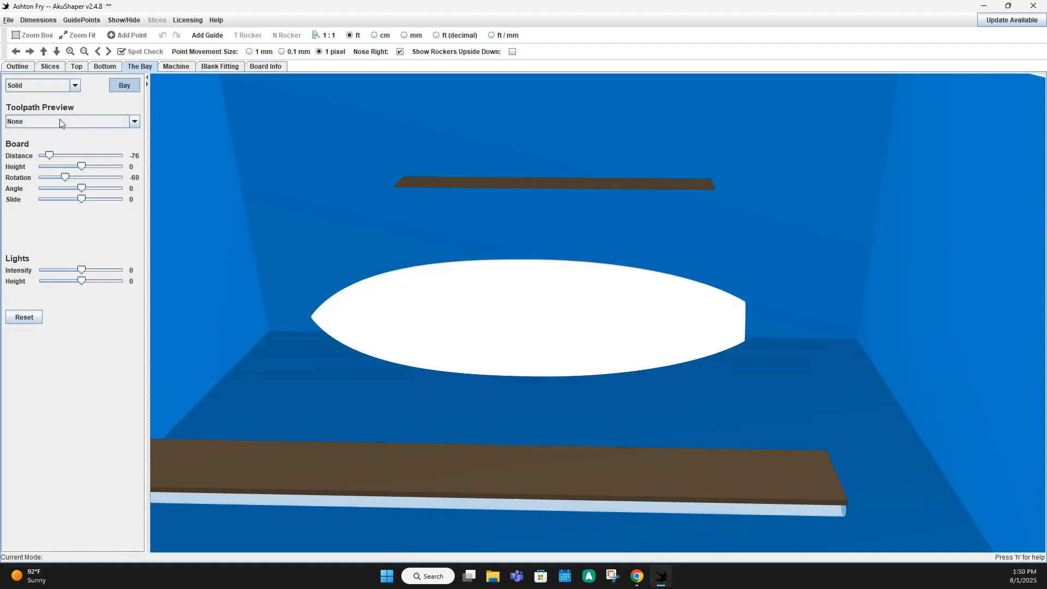
Return to the outline view and start a full-sized outline print on Letter paper in portrait orientation with 0.12 in margins
{"action": "left_click", "coordinate": [18, 66]}
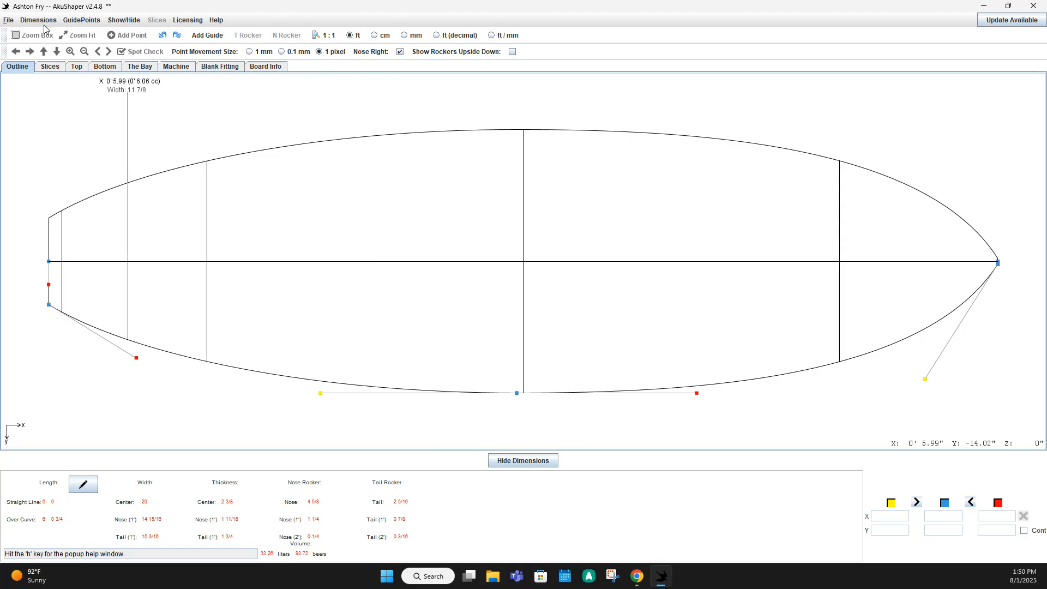
{"action": "left_click", "coordinate": [8, 21]}
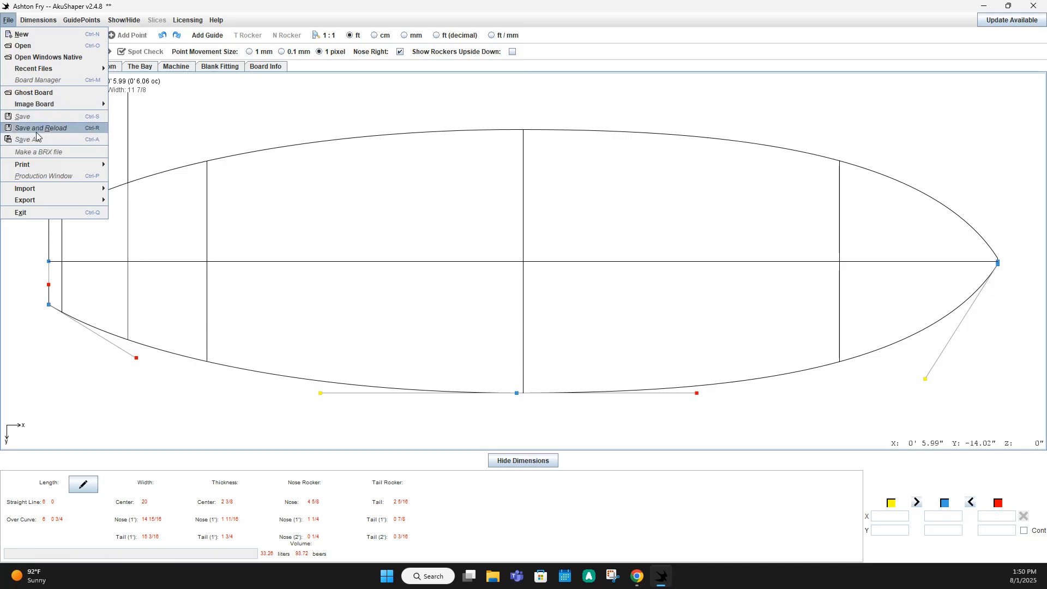
{"action": "mouse_move", "coordinate": [37, 166]}
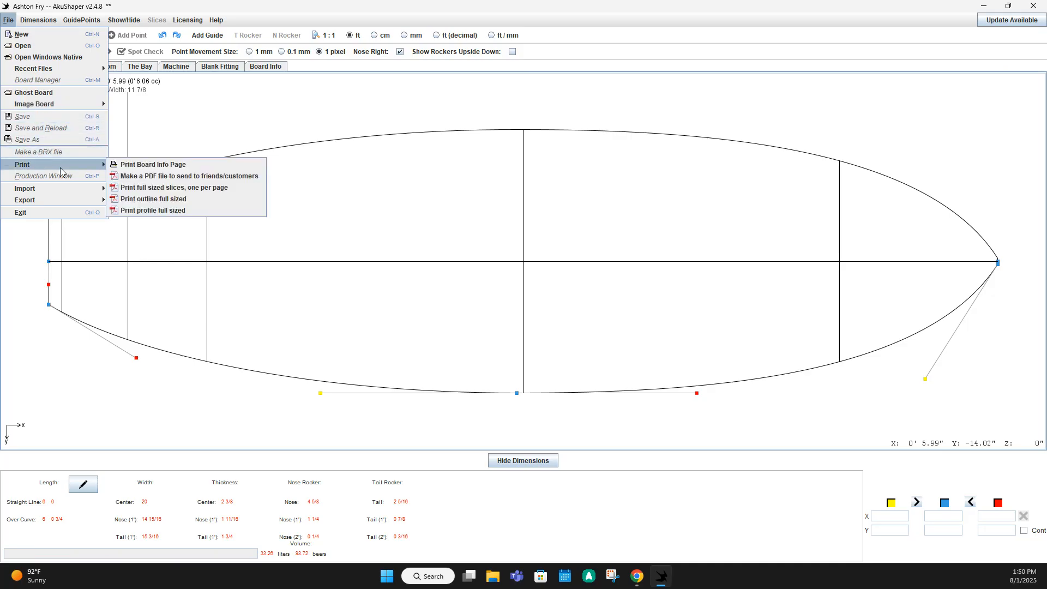
{"action": "left_click", "coordinate": [152, 199]}
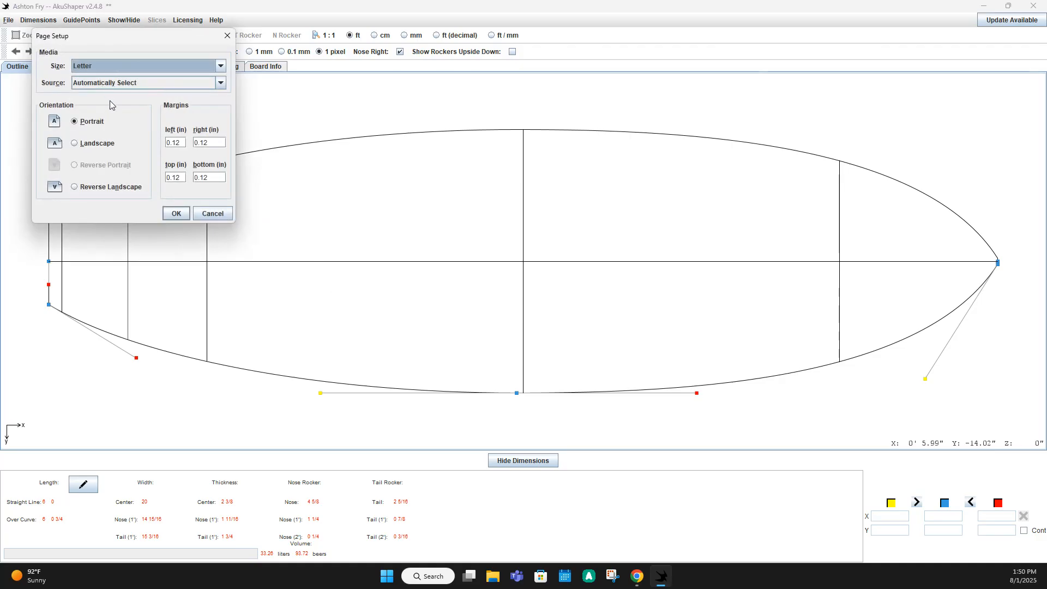
{"action": "left_click", "coordinate": [176, 214]}
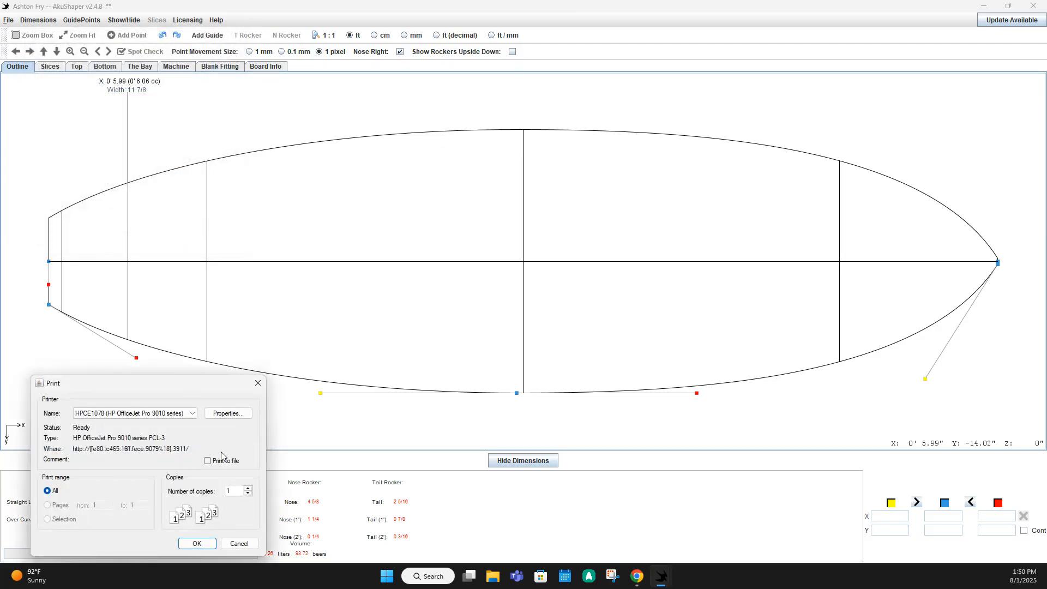
Print the full-sized outline with Microsoft Print to PDF, one copy of all pages, and dismiss the page layout information
{"action": "left_click_drag", "start_coordinate": [192, 387], "coordinate": [308, 155]}
{"action": "left_click", "coordinate": [307, 181]}
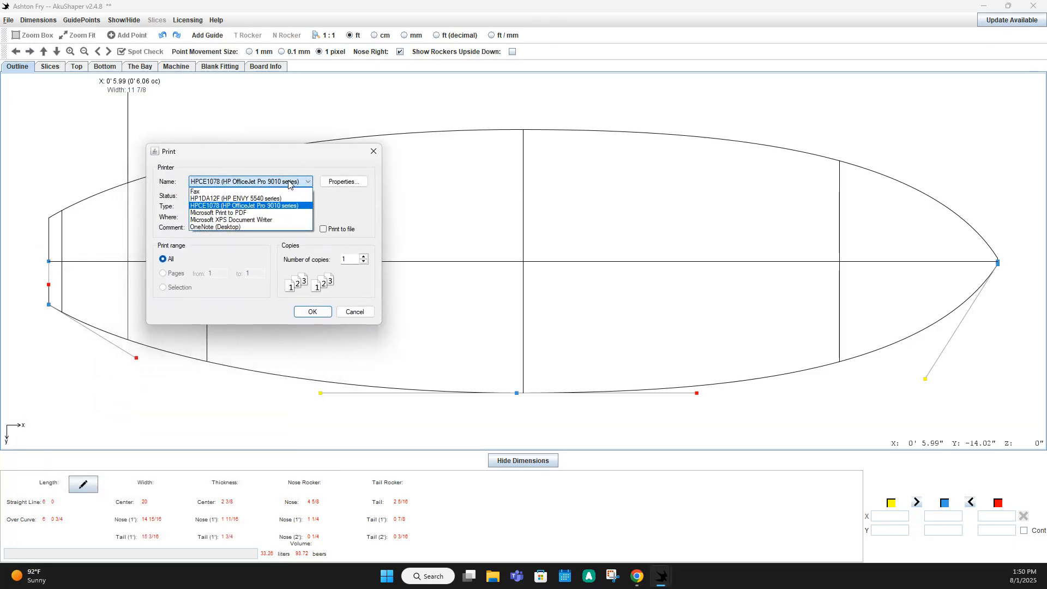
{"action": "left_click", "coordinate": [240, 213]}
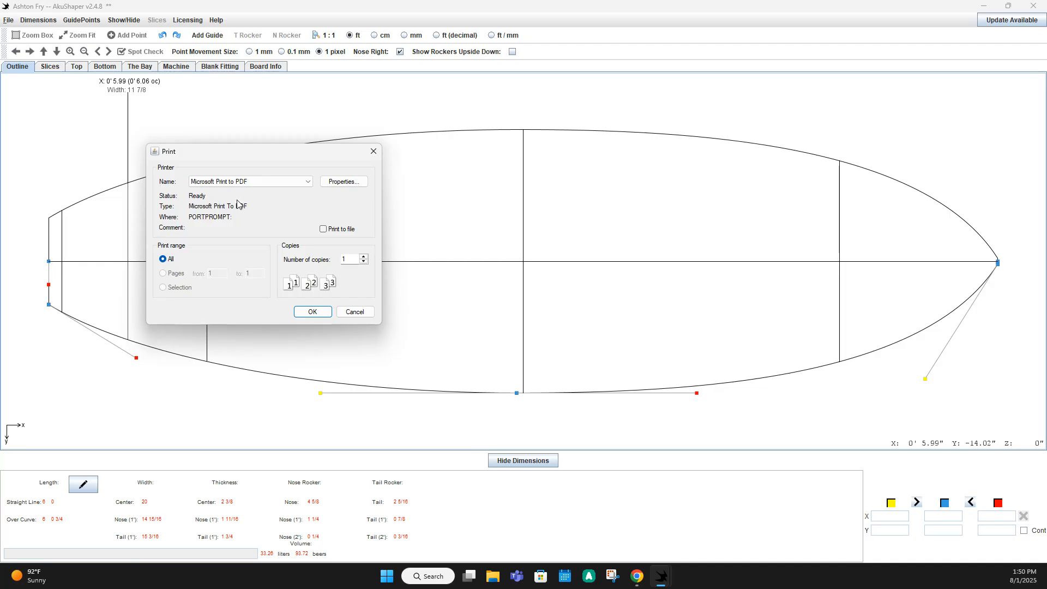
{"action": "left_click", "coordinate": [316, 310]}
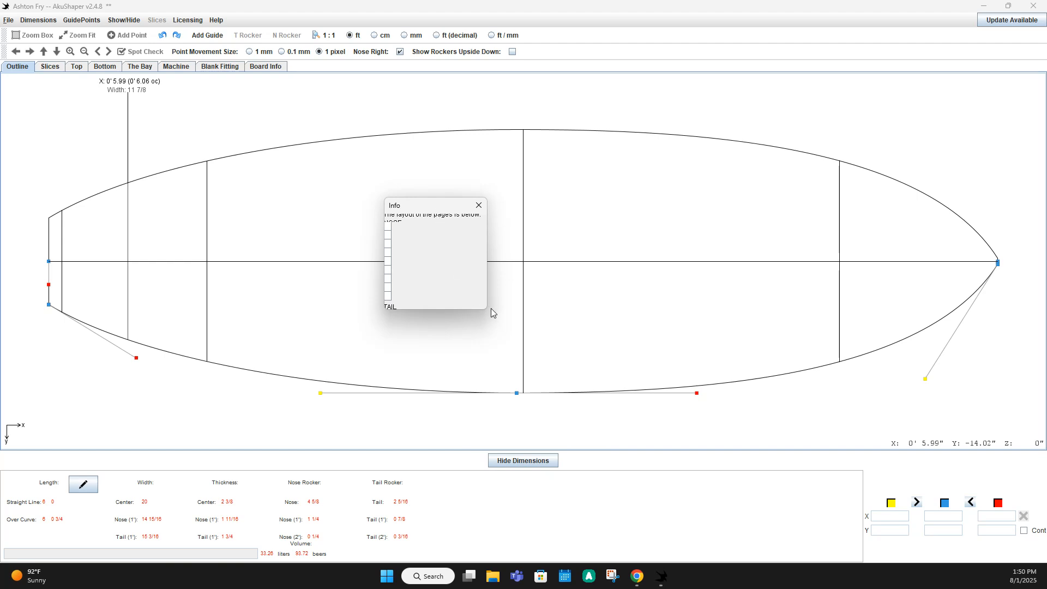
{"action": "left_click_drag", "start_coordinate": [434, 203], "coordinate": [421, 574]}
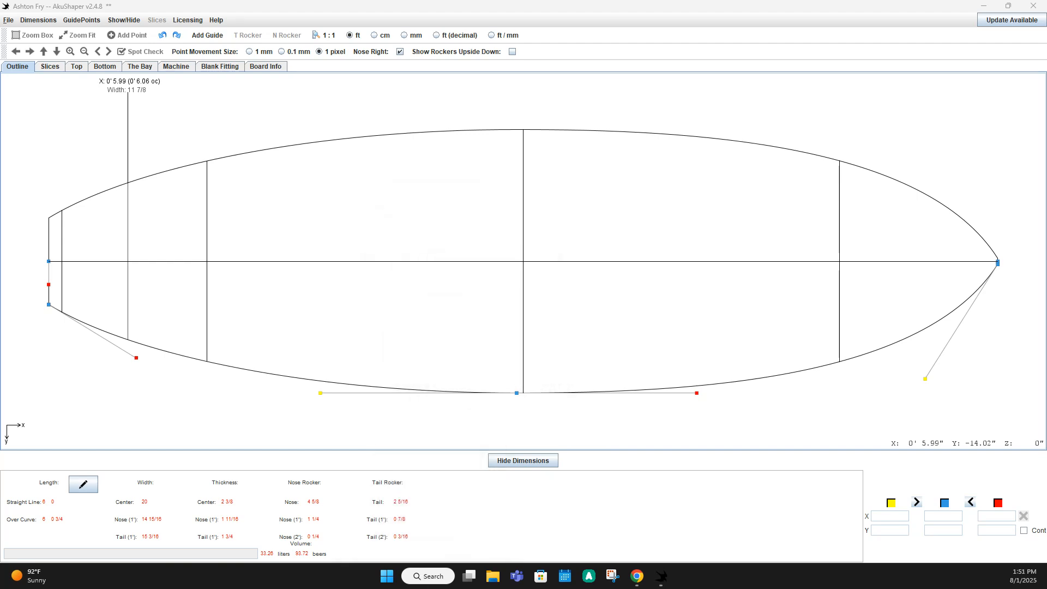